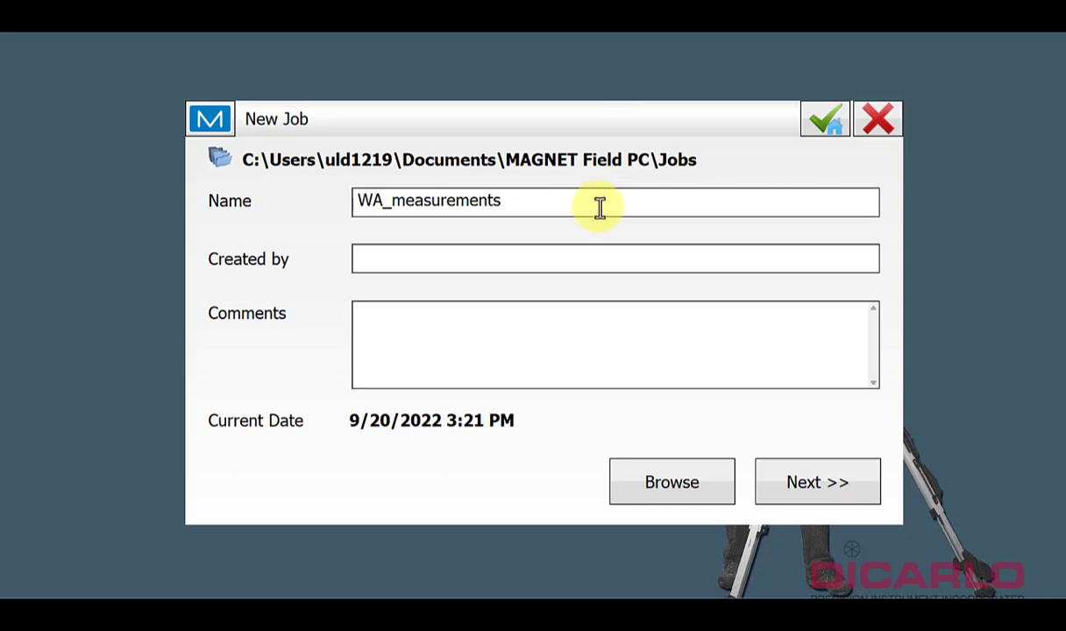
Finish the WA_measurements job with SPC83-Maryland, NAD83_NO_TRANS, g2018u8 and US Feet units.
left_click(794, 481)
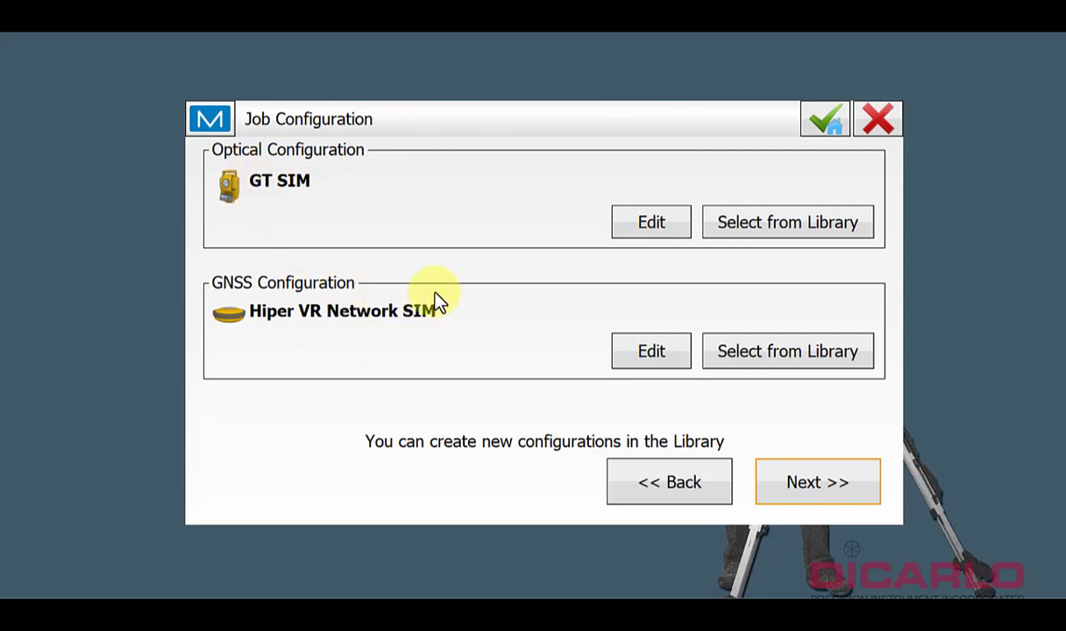
left_click(799, 485)
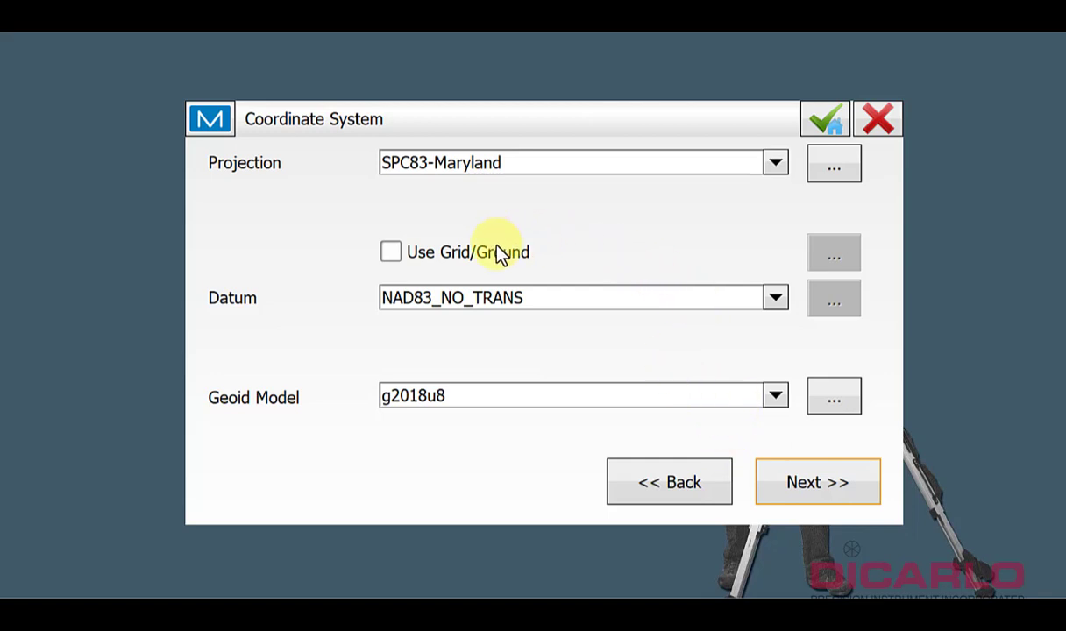
left_click(785, 484)
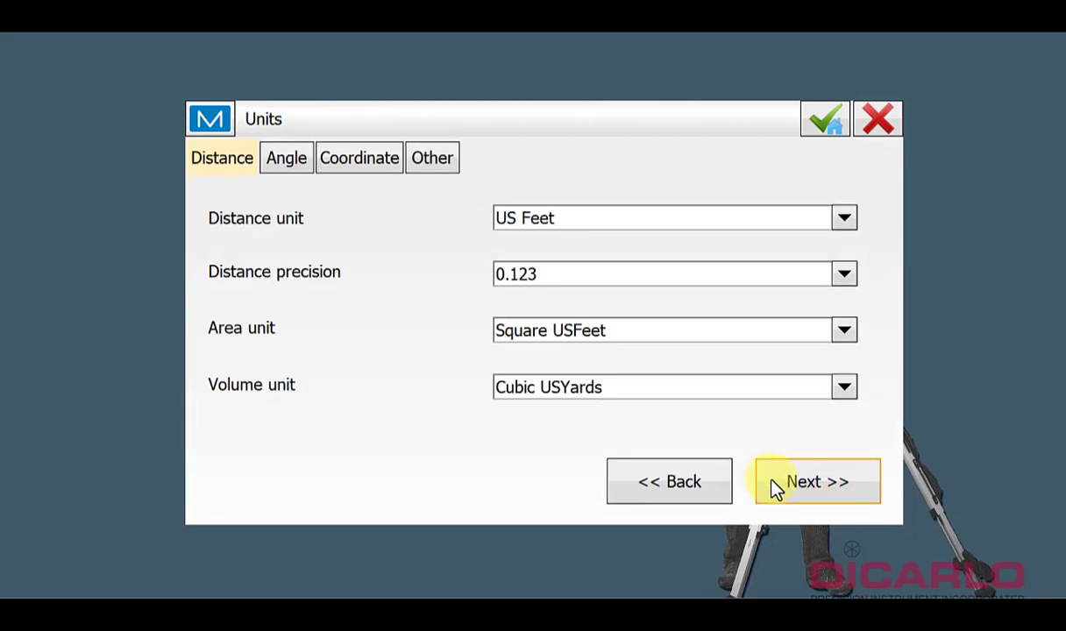
left_click(781, 488)
left_click(827, 482)
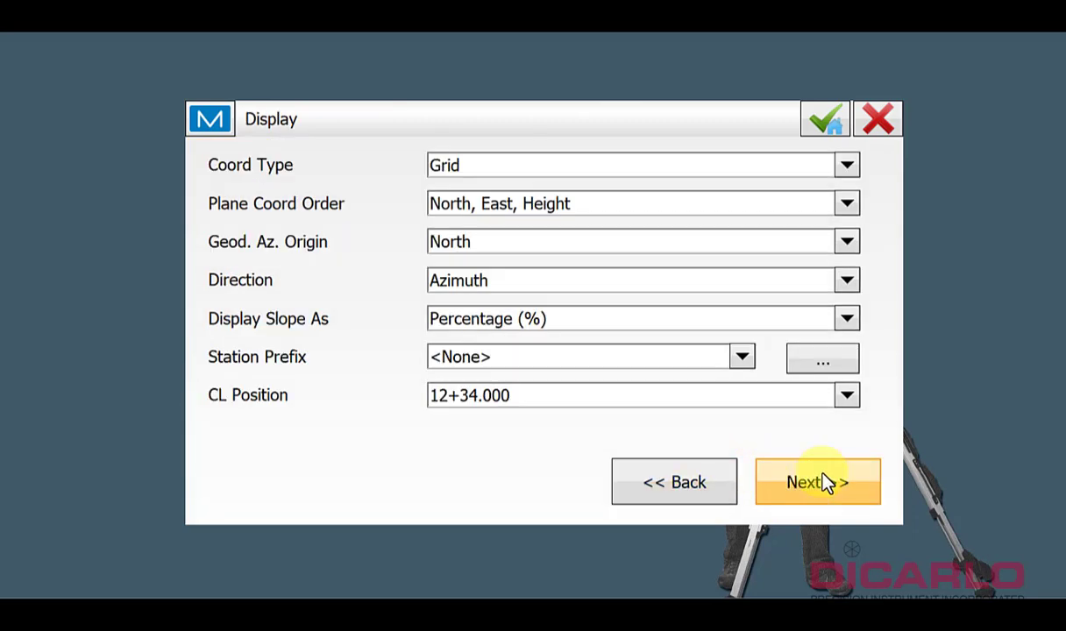
left_click(824, 123)
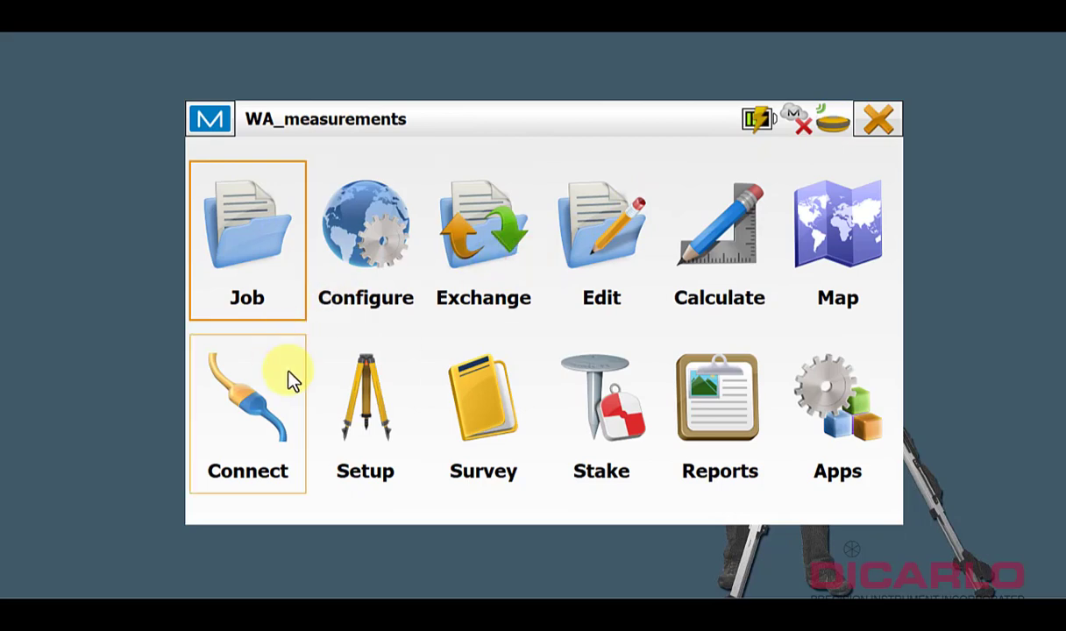
Review the receiver connection's Network and General settings, then return to the main menu.
left_click(279, 401)
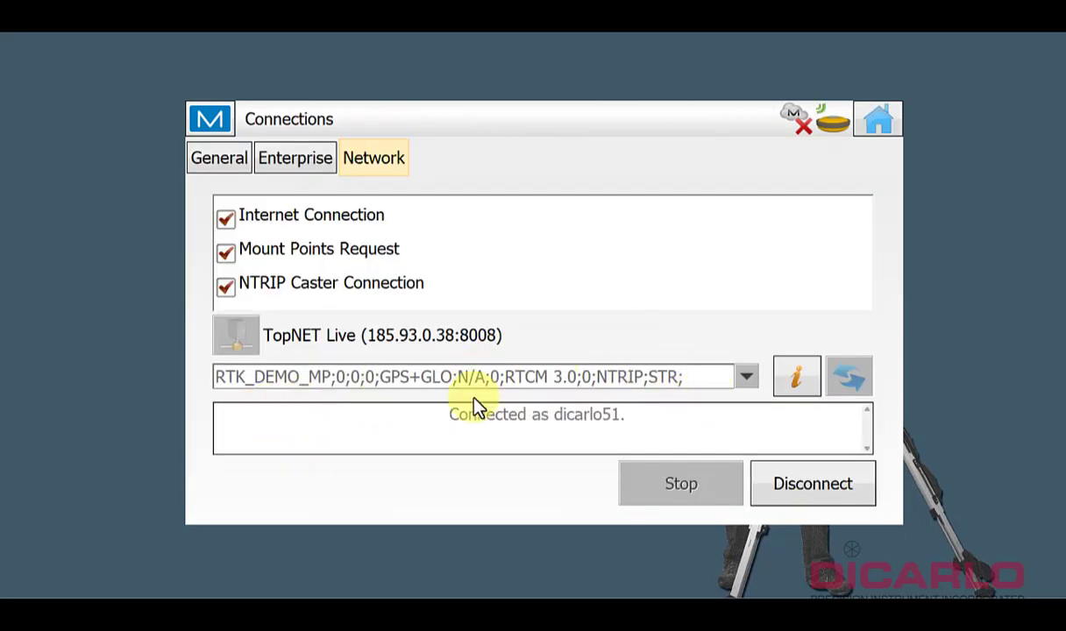
left_click(231, 162)
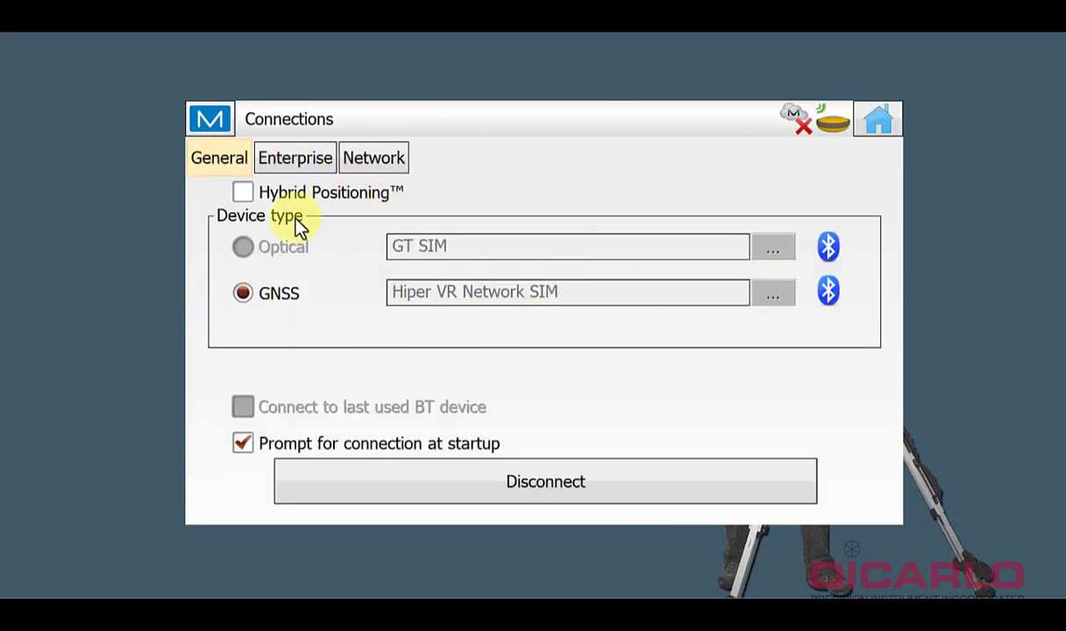
left_click(371, 163)
Start a Topo survey on the map, ready at point 100 with 6.560 antenna height.
left_click(876, 124)
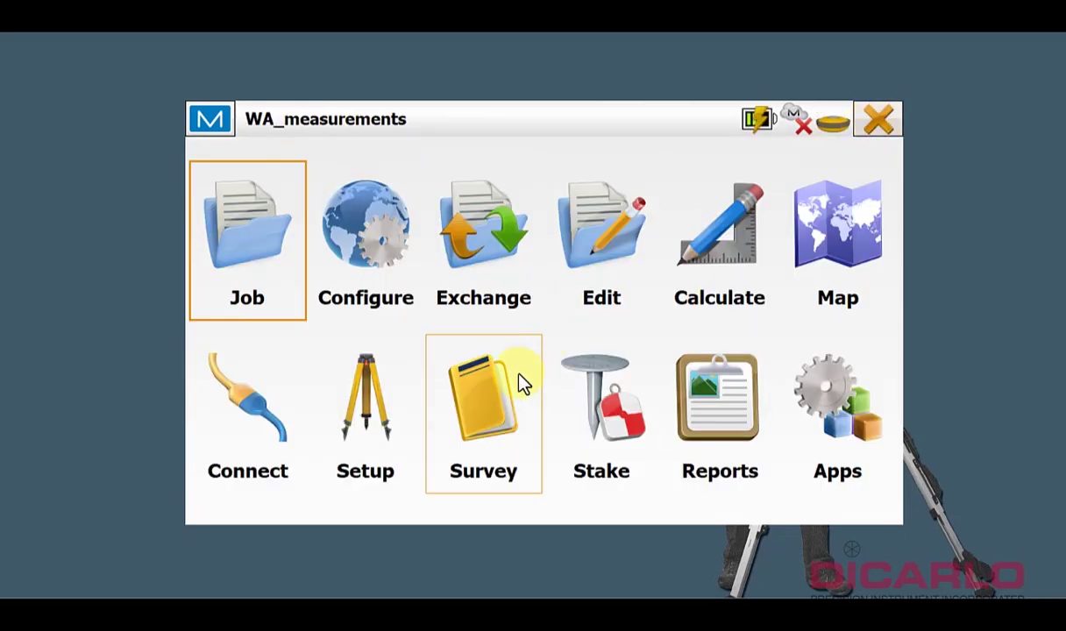
left_click(489, 409)
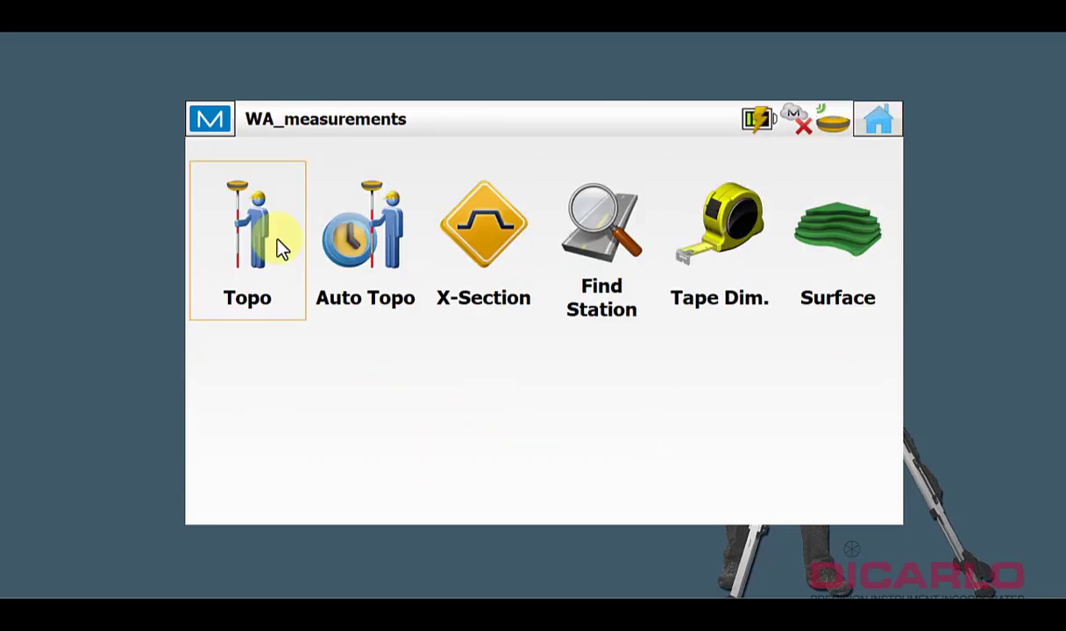
left_click(235, 224)
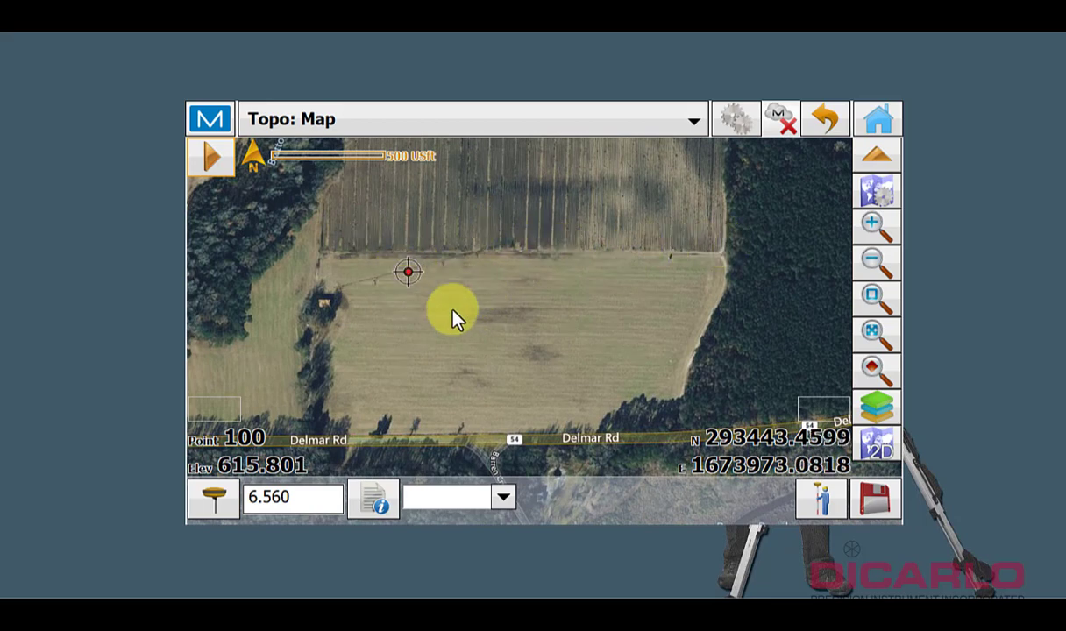
Switch the Topo view to Normal and then back to Map.
left_click(517, 125)
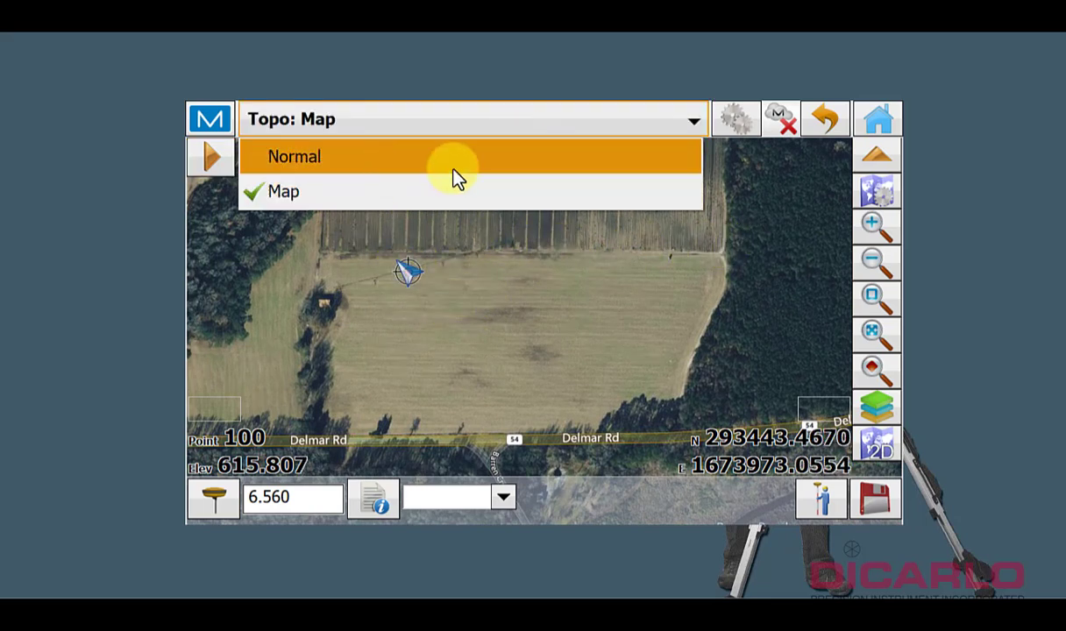
left_click(469, 158)
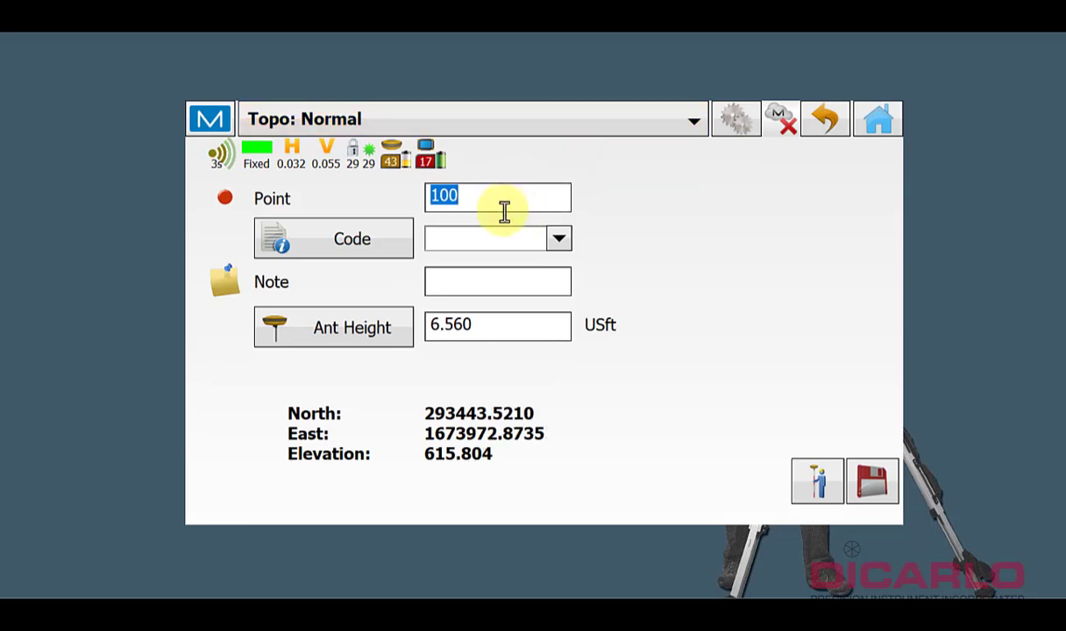
left_click(517, 121)
left_click(399, 192)
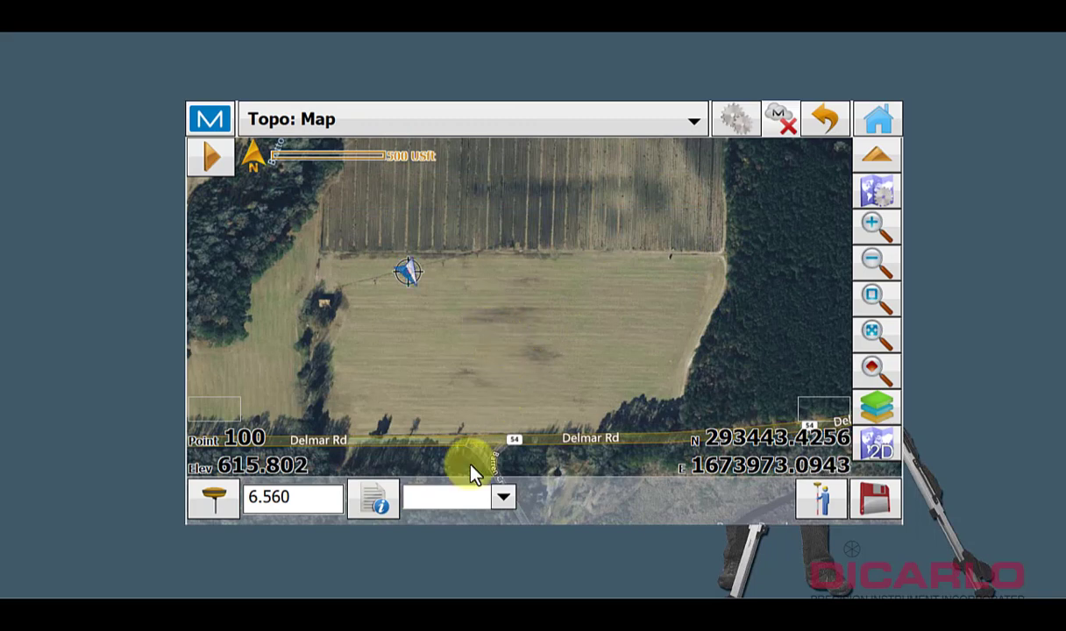
Enter the code 'average' for point 100 and bring up the Topo Survey settings.
left_click(447, 498)
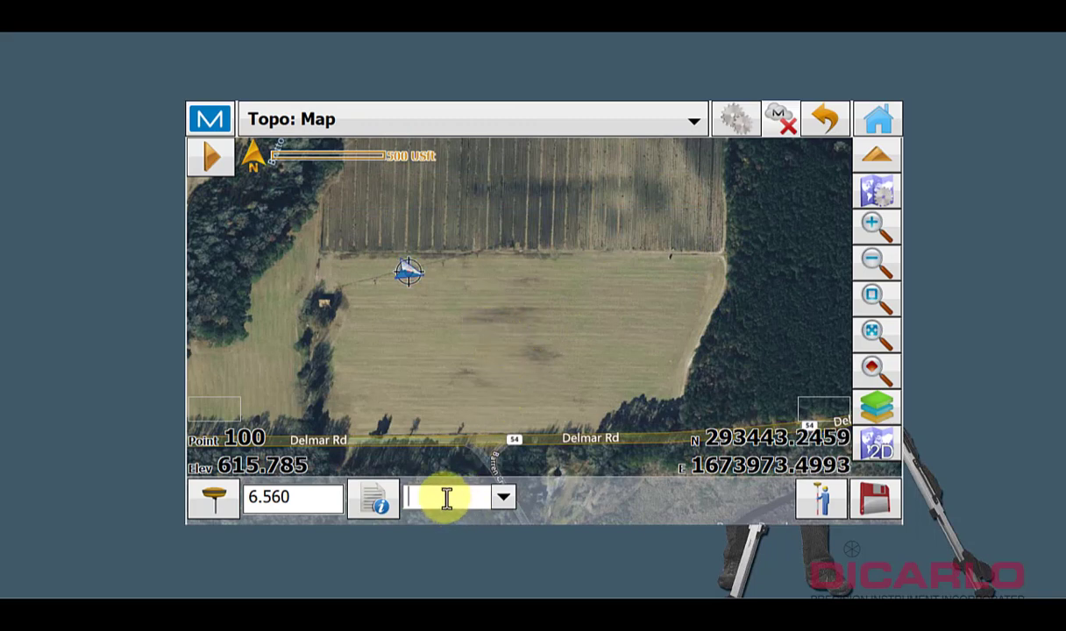
type("average")
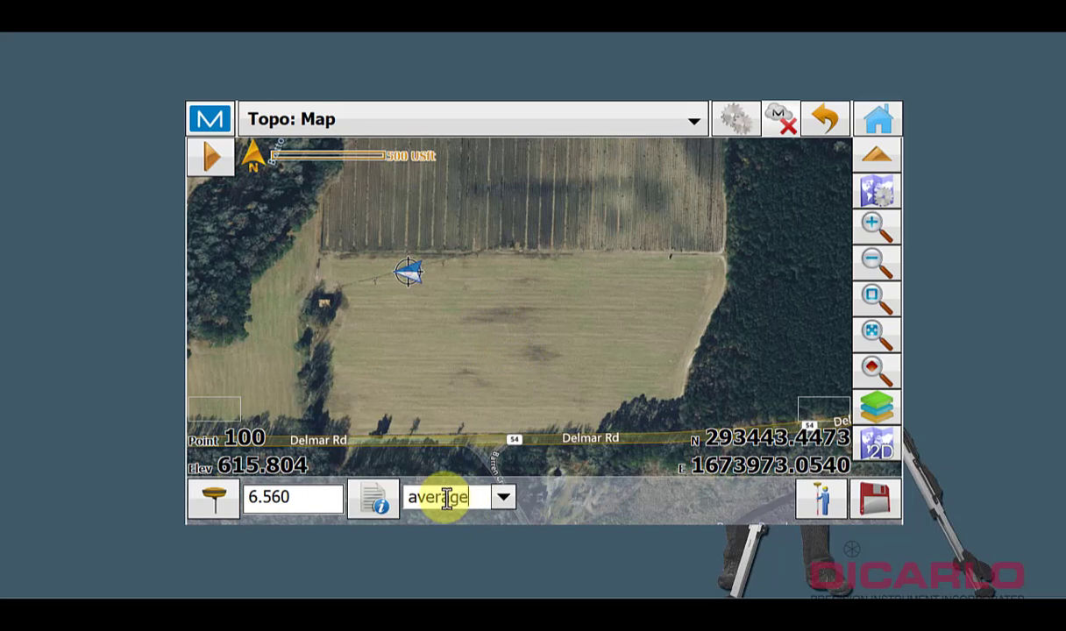
left_click(738, 120)
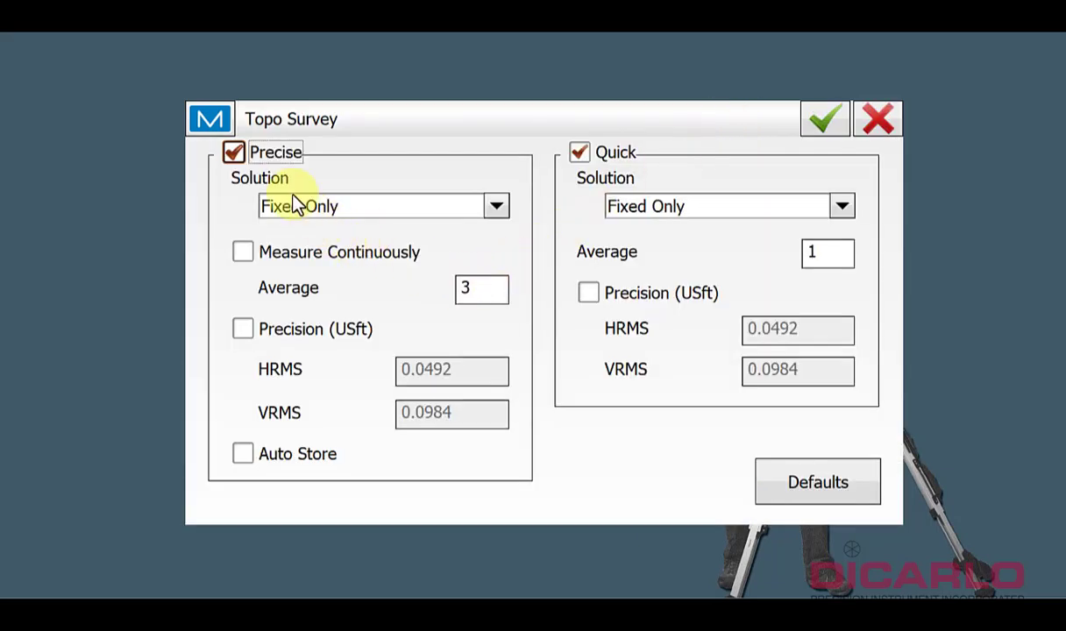
Leave Precise averaging at 3 and save the Topo Survey settings.
left_click(481, 289)
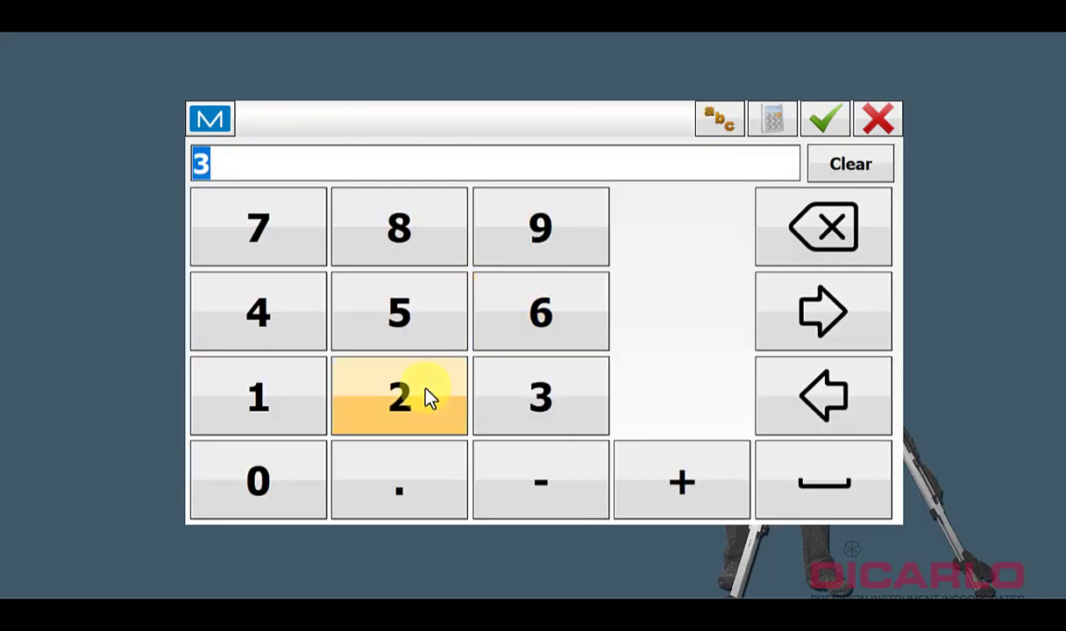
left_click(312, 482)
left_click(827, 229)
left_click(828, 123)
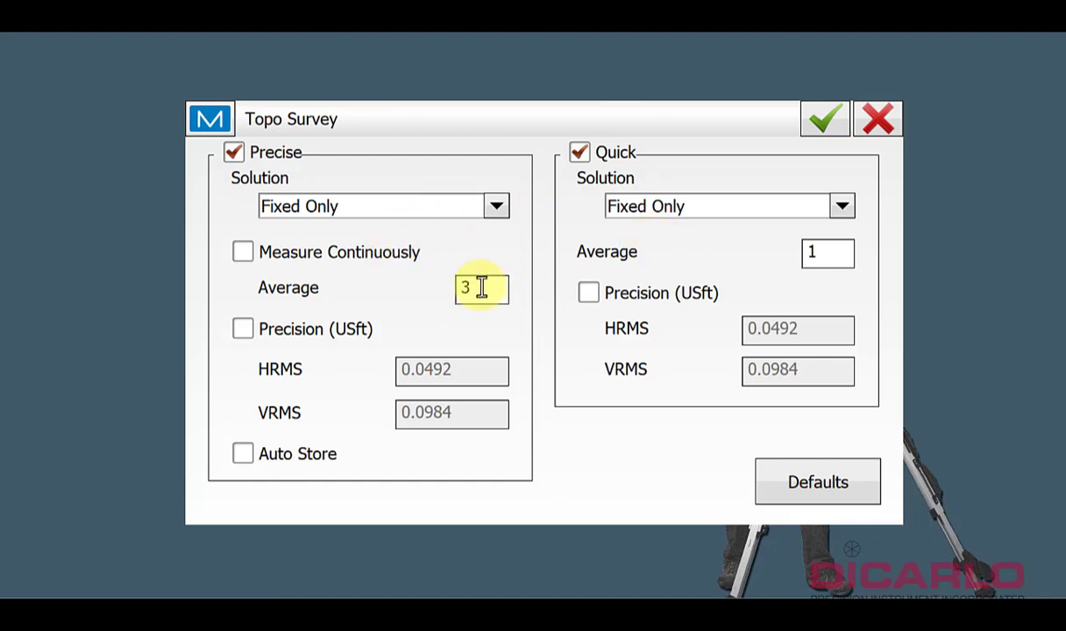
left_click(824, 120)
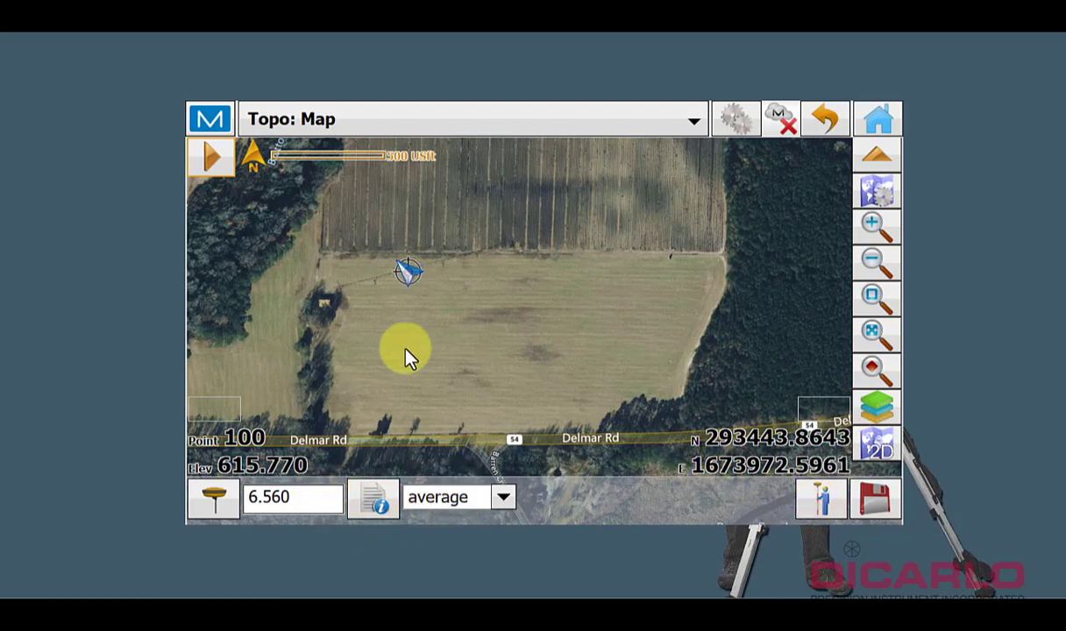
Measure point 100 with code average and store it, so point 101 comes next.
scroll(401, 272, "up", 2)
left_click(872, 221)
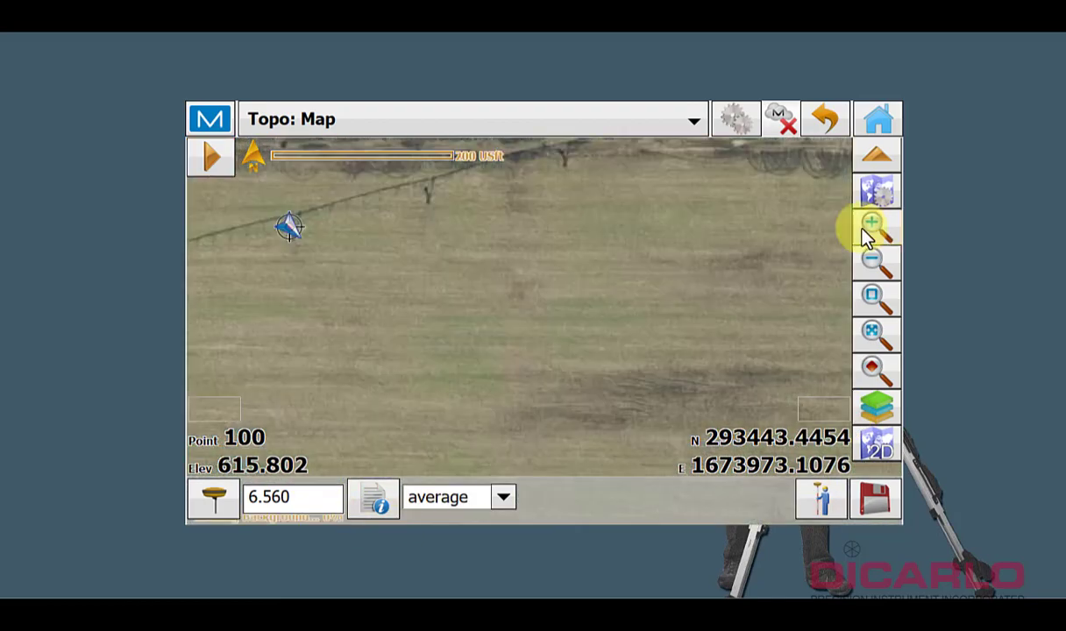
left_click(870, 225)
left_click(874, 228)
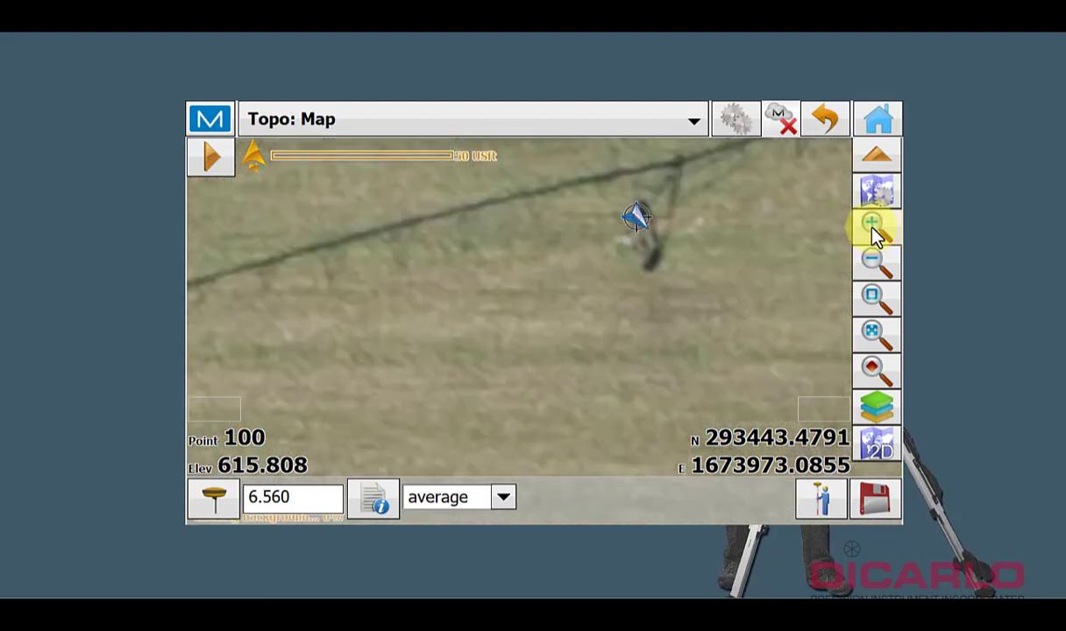
left_click(874, 228)
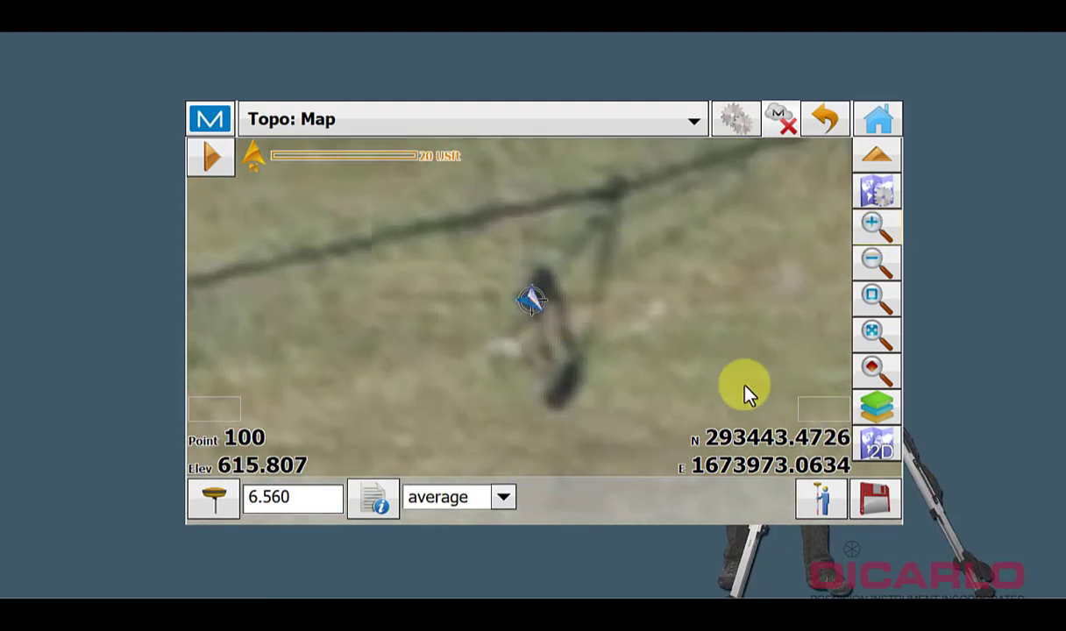
left_click(822, 496)
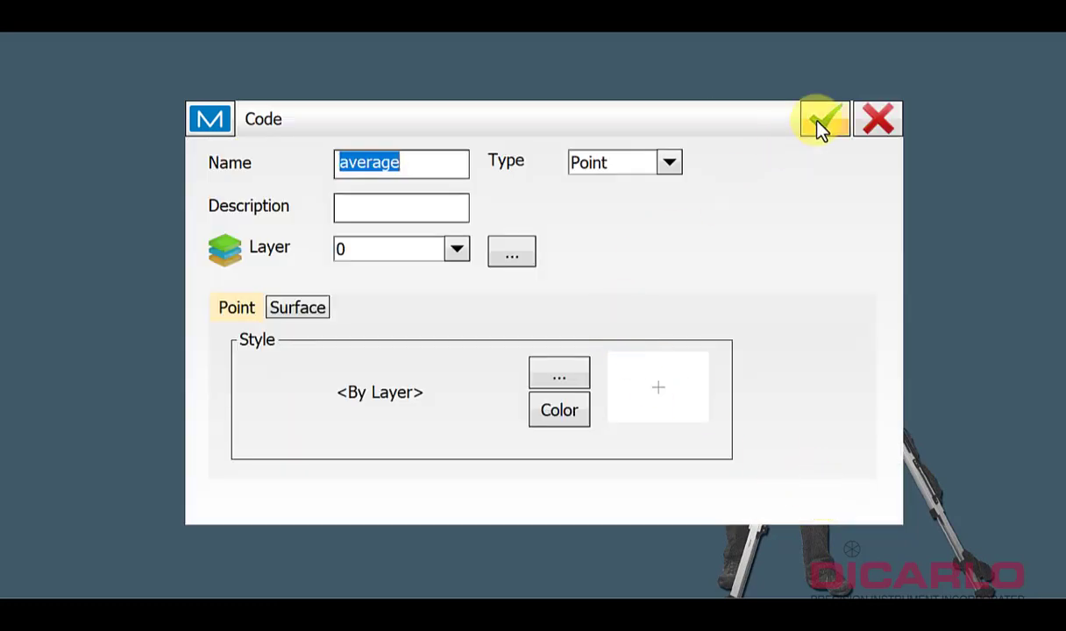
left_click(821, 122)
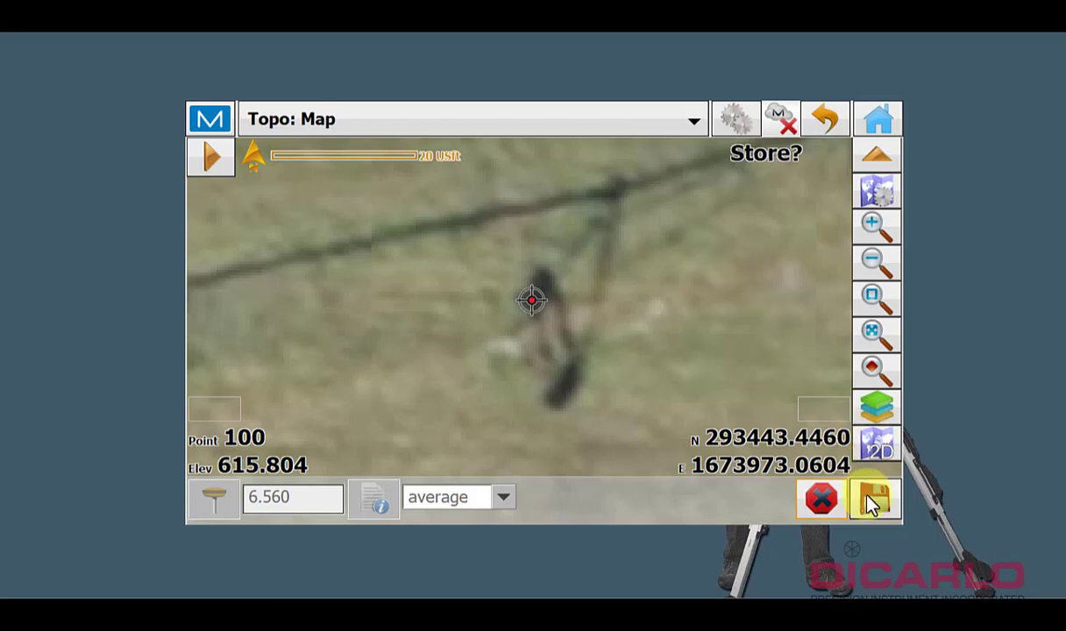
left_click(874, 500)
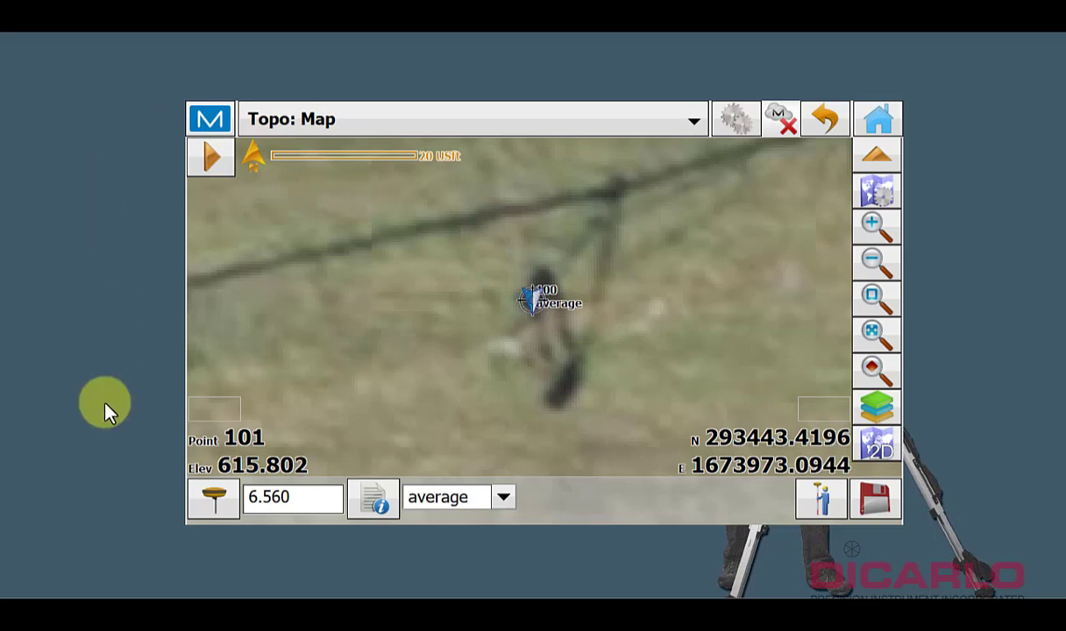
left_click(207, 123)
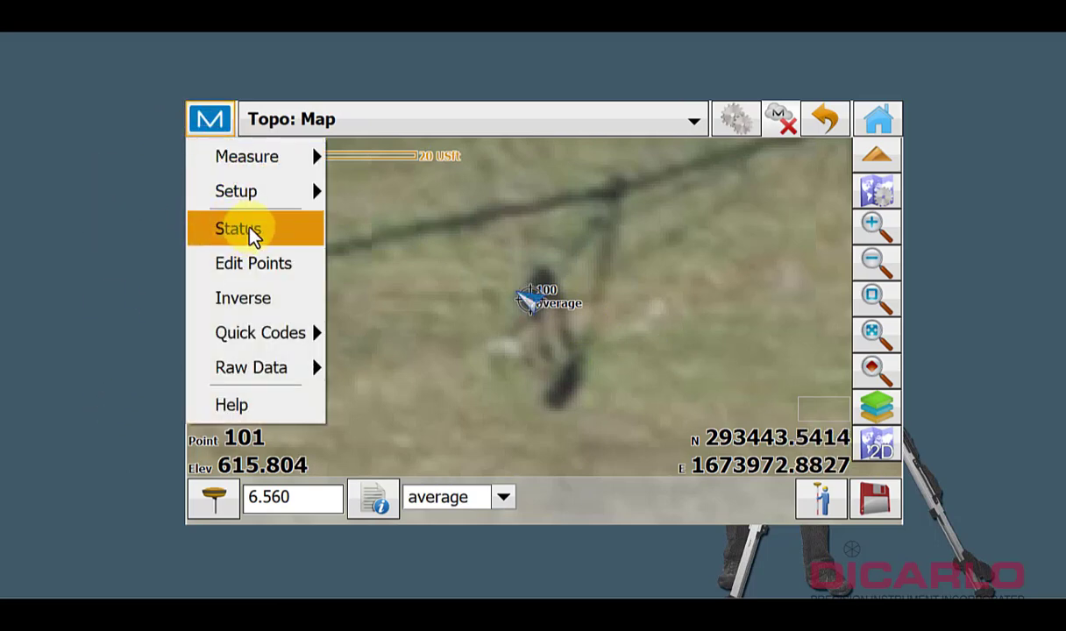
left_click(262, 269)
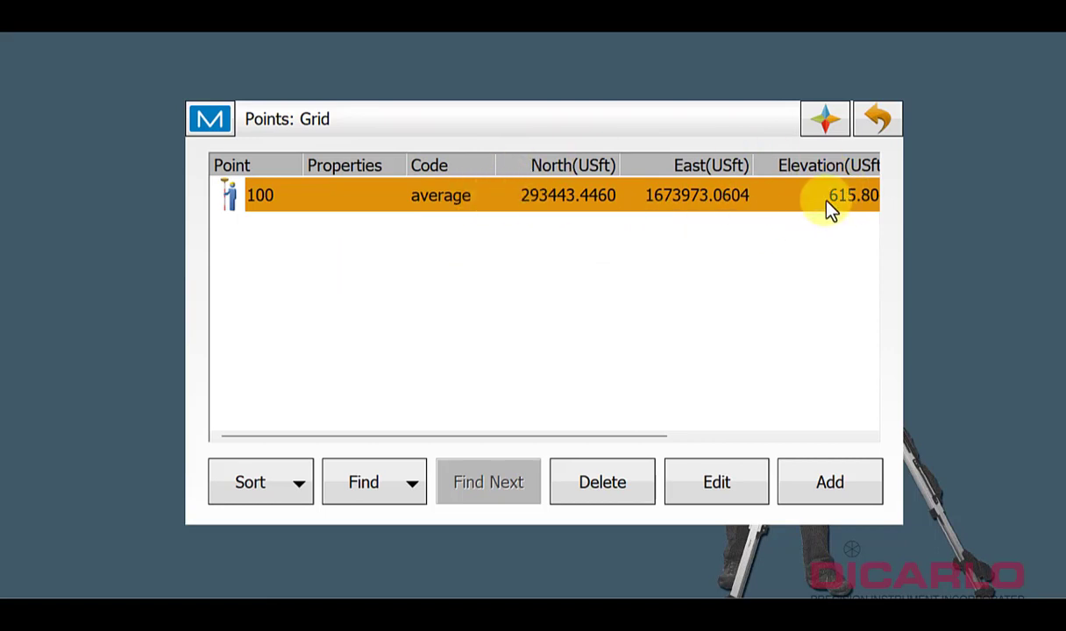
left_click(728, 488)
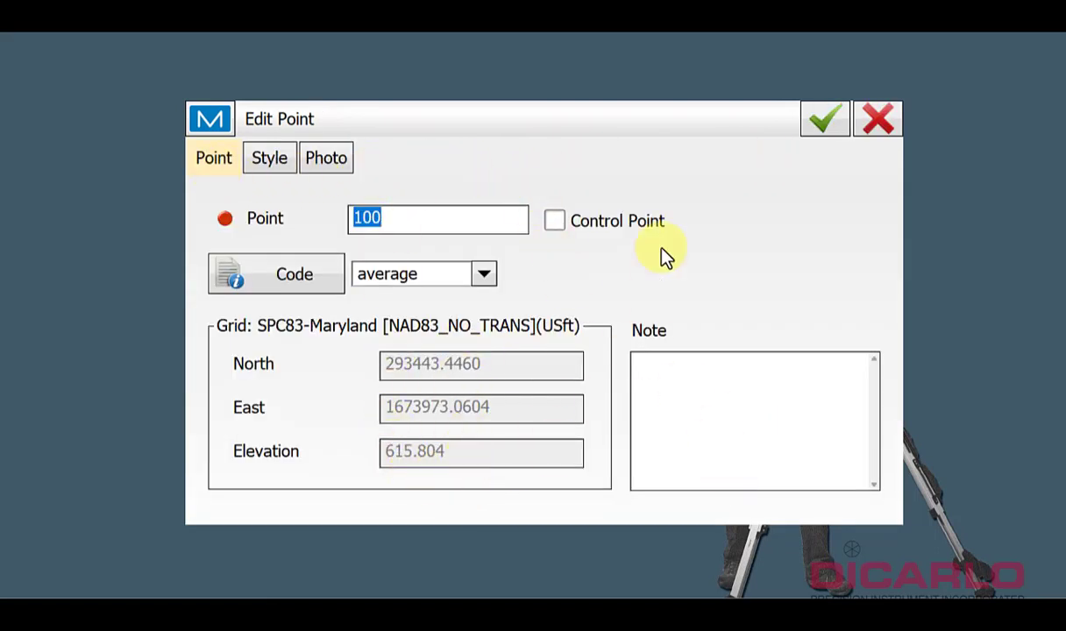
left_click(822, 120)
left_click(876, 121)
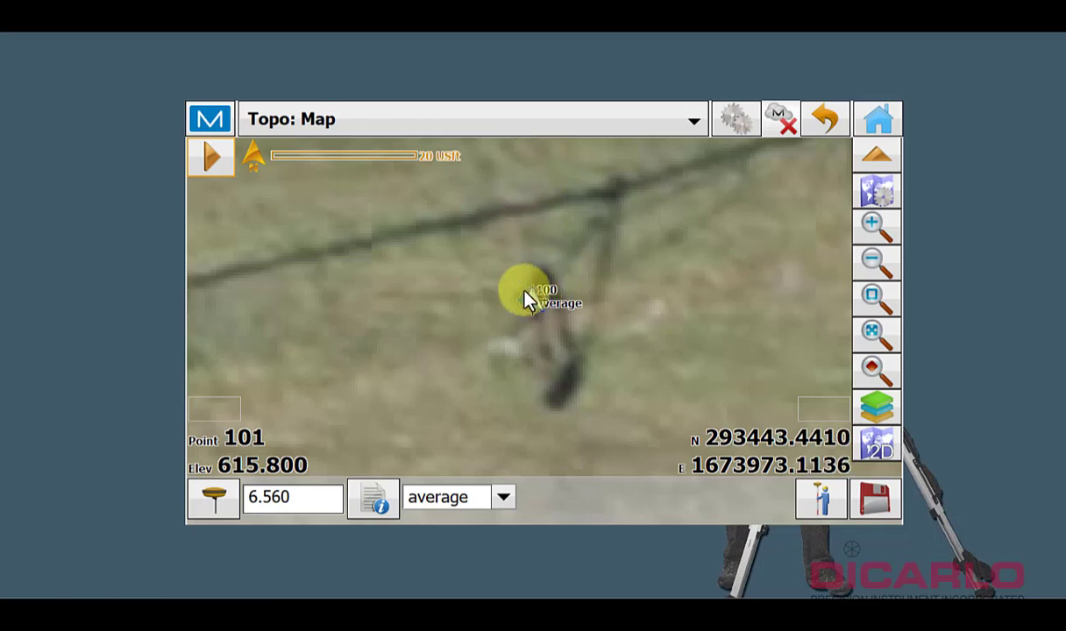
Rename the next point from 101 to 100.
left_click(377, 506)
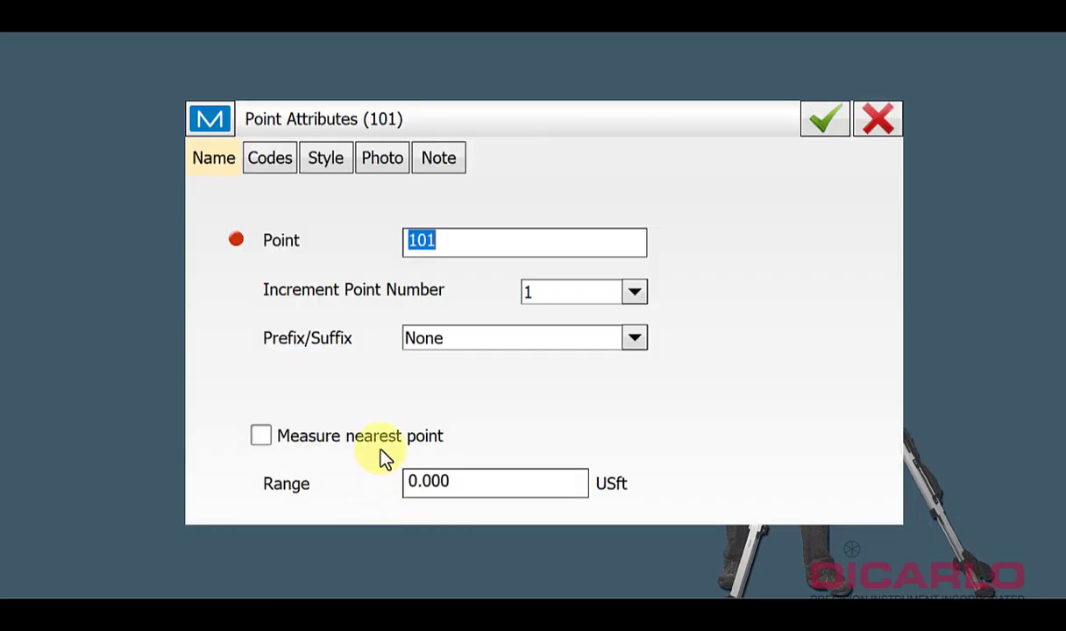
type("100")
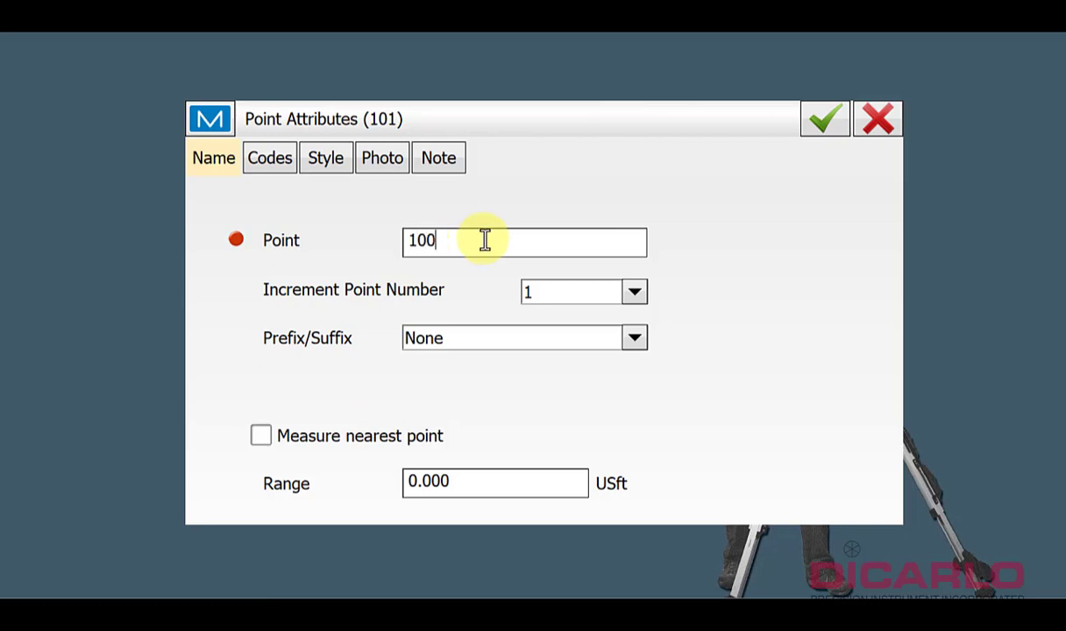
left_click(818, 129)
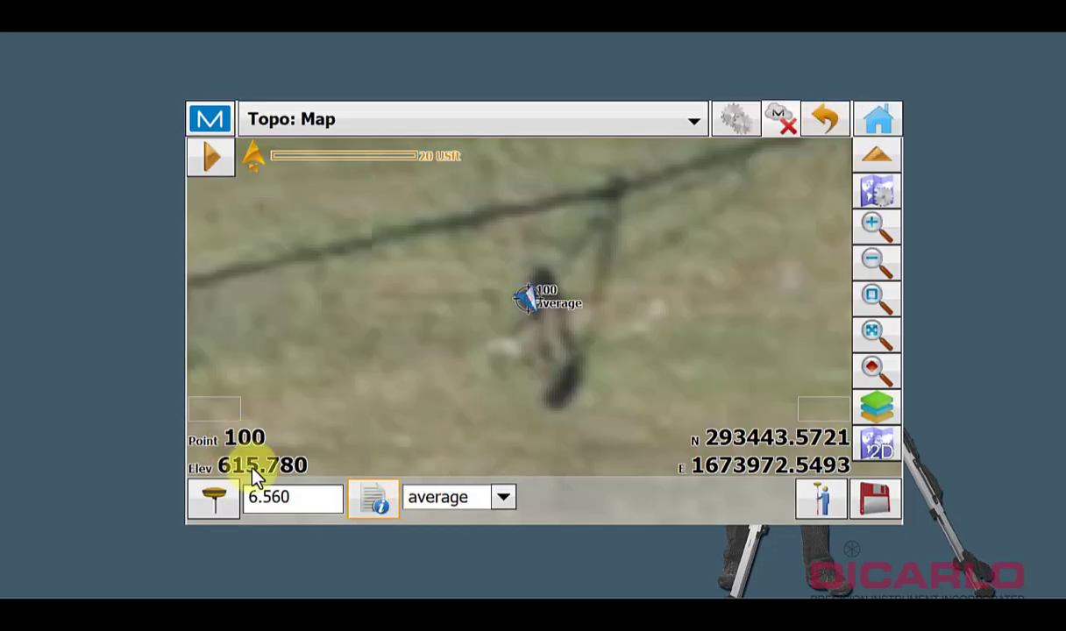
Move the simulated receiver to a new map spot and measure point 100 again.
right_click(534, 307)
left_click(562, 322)
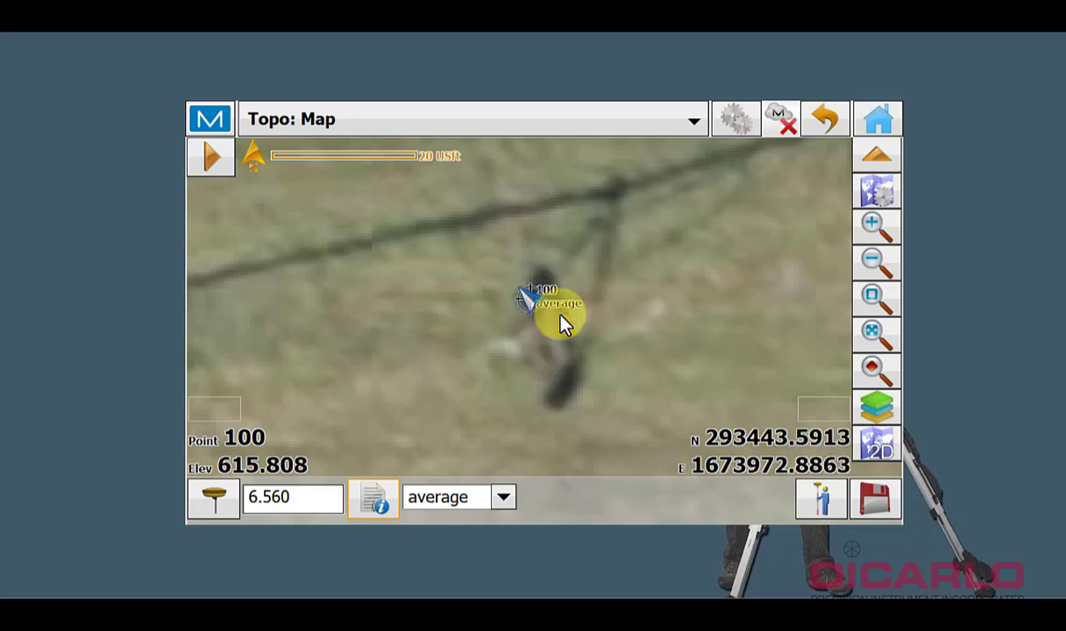
left_click(834, 497)
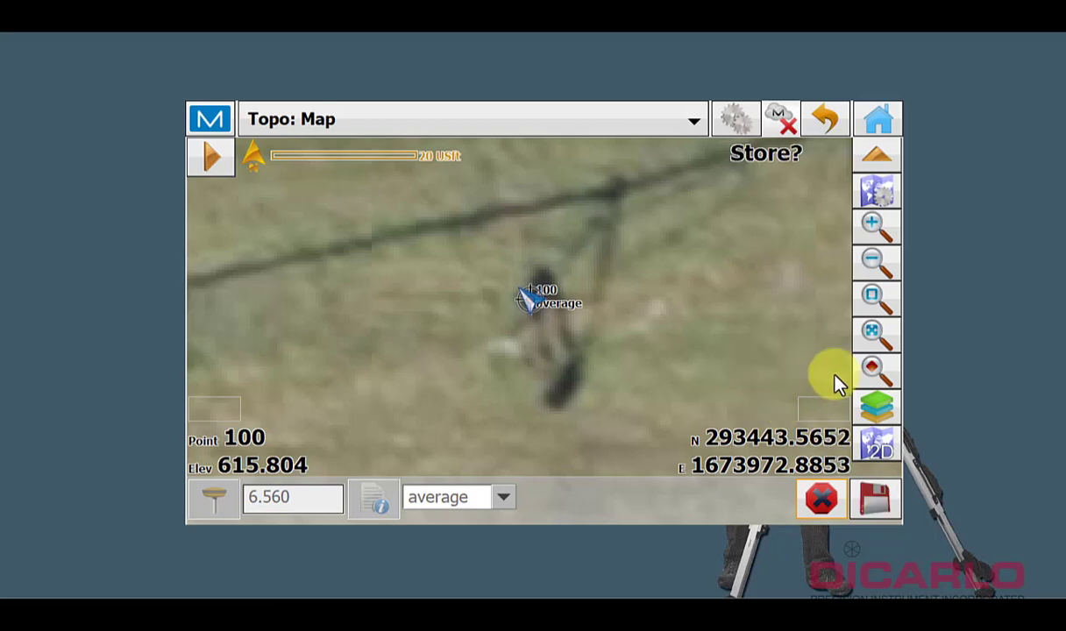
Store the new measurement as a check point of 100, included in the weighted average.
left_click(875, 498)
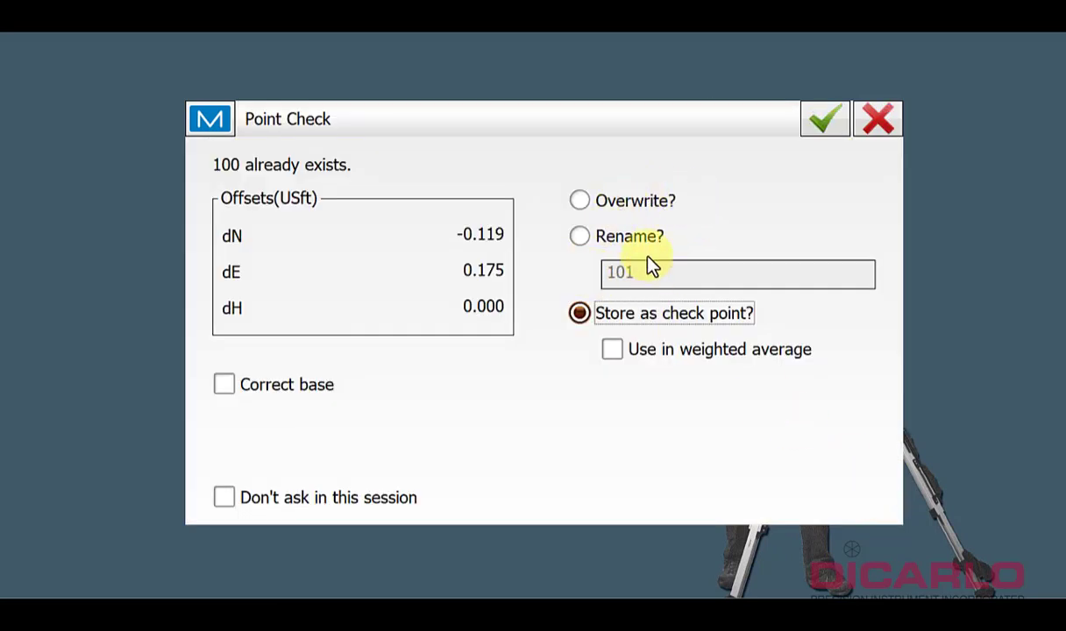
left_click(597, 202)
left_click(603, 239)
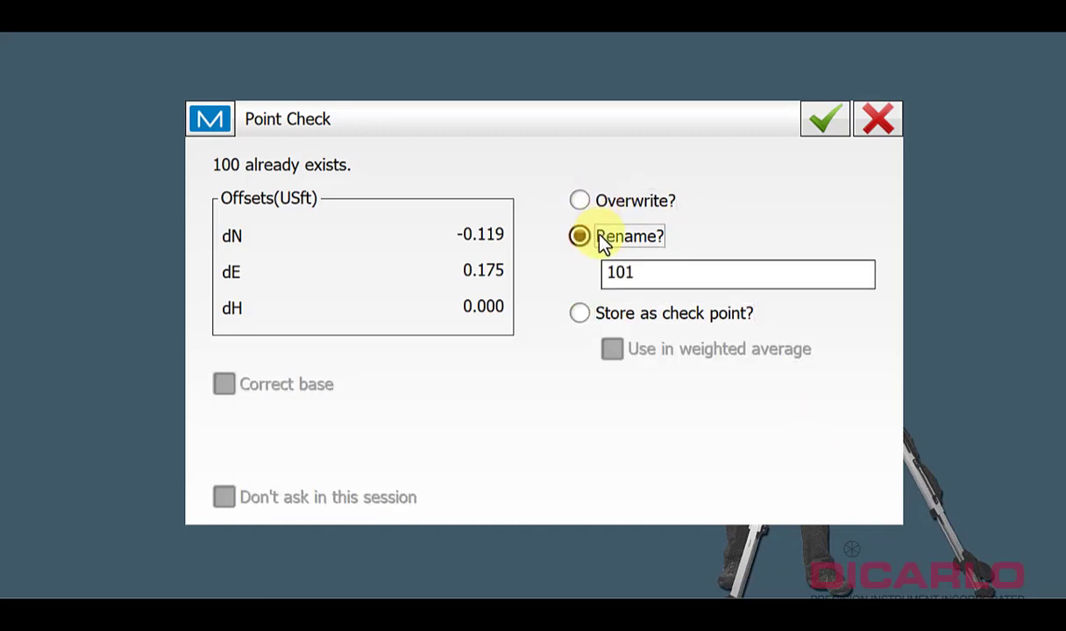
left_click(604, 308)
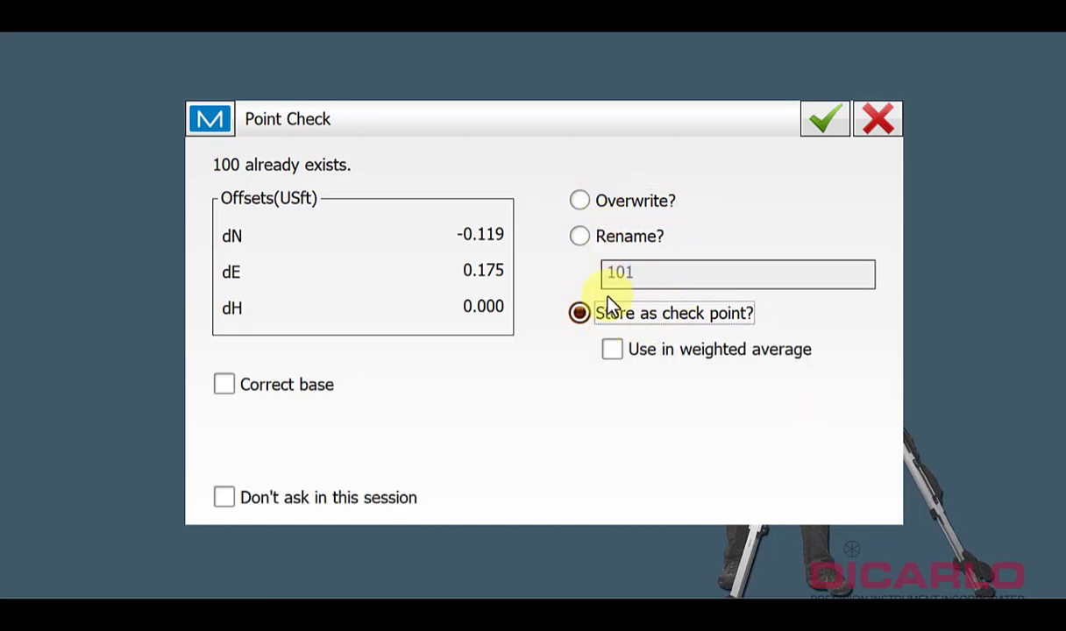
left_click(618, 352)
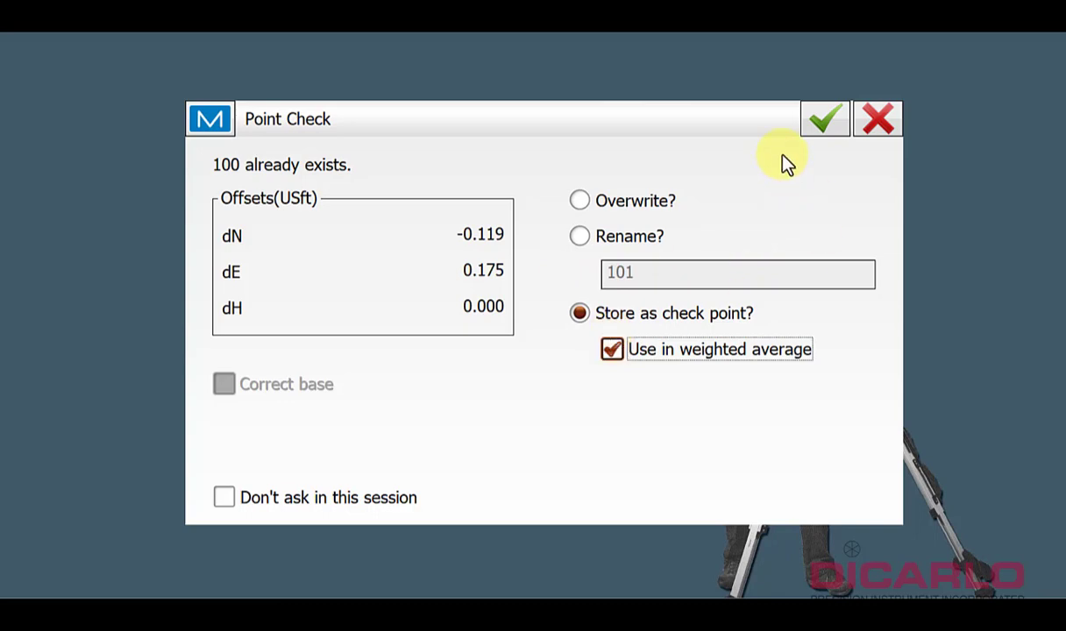
left_click(815, 127)
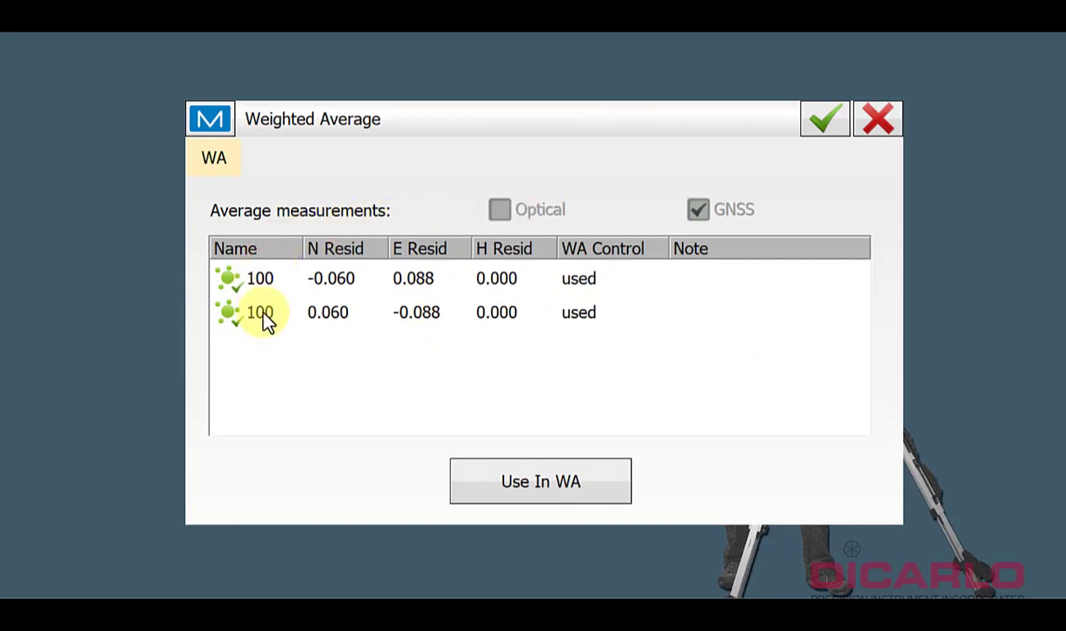
Accept both measurements in the weighted average and store point 100.
left_click(613, 480)
left_click(576, 484)
left_click(825, 123)
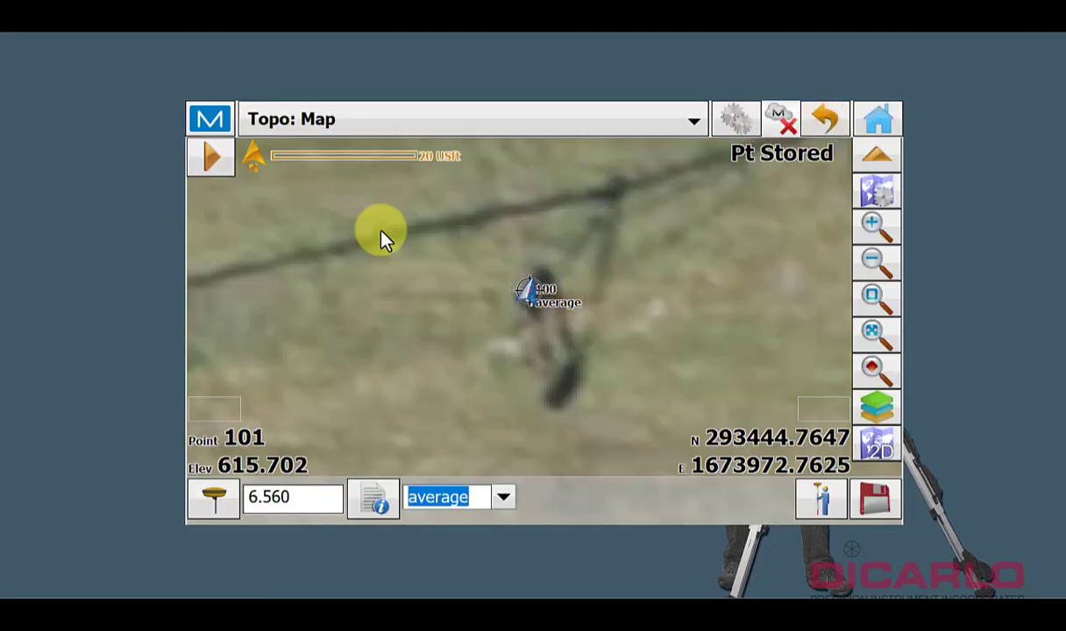
Open point 100 from Edit Points and show its WA tab.
left_click(208, 116)
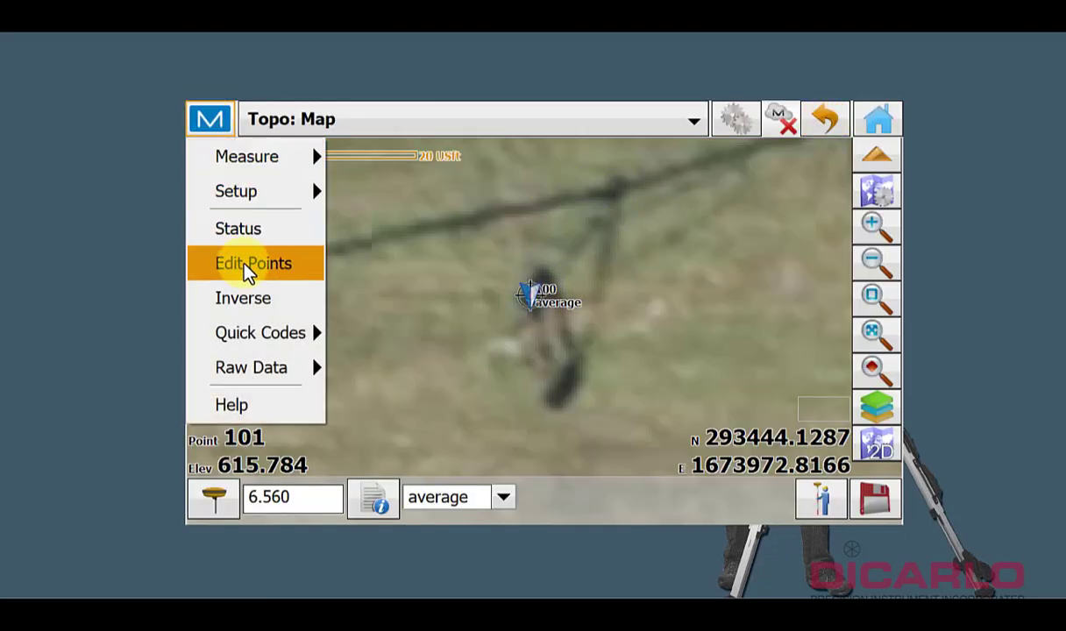
left_click(242, 266)
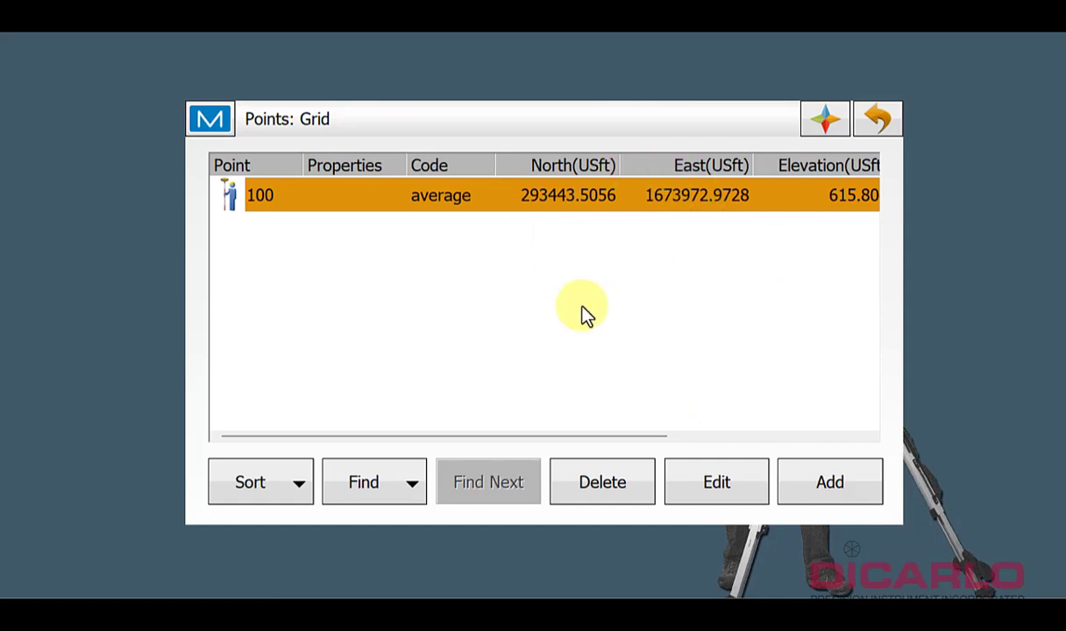
left_click(715, 483)
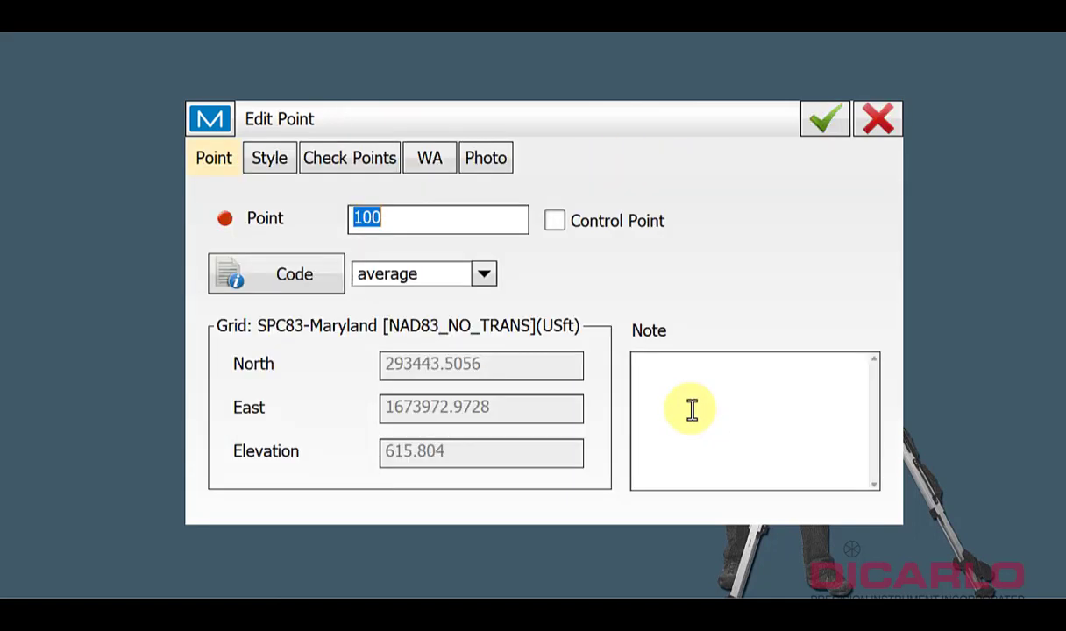
left_click(430, 162)
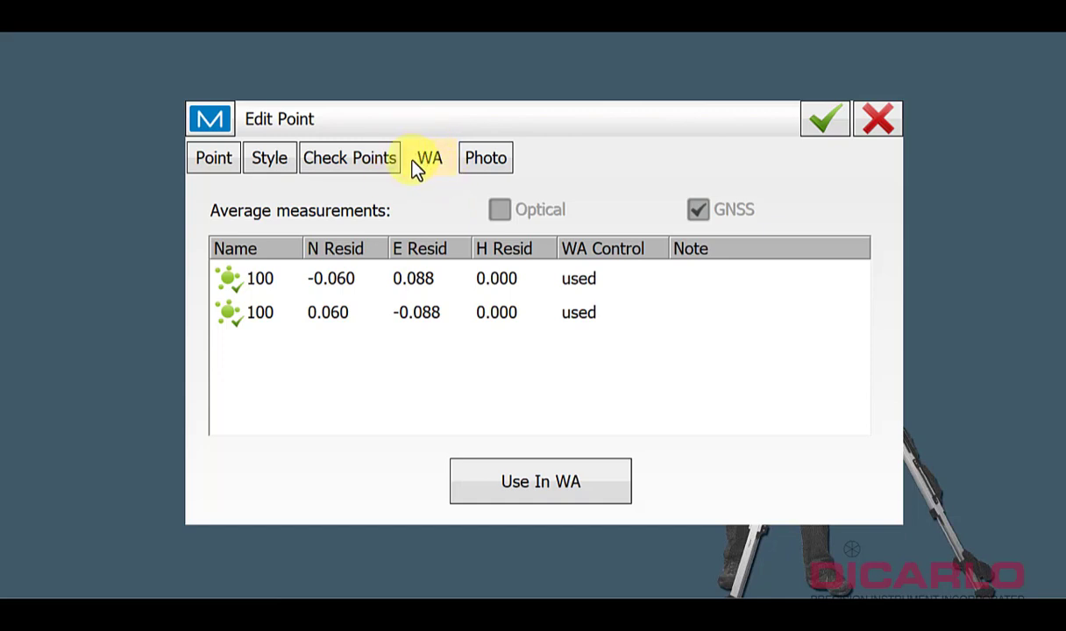
Compare point 100's two weighted-average measurements, then accept the point unchanged.
left_click(381, 280)
left_click(406, 317)
left_click(414, 282)
left_click(419, 314)
left_click(418, 285)
left_click(419, 303)
left_click(419, 284)
left_click(419, 316)
left_click(419, 286)
left_click(420, 314)
left_click(420, 284)
left_click(419, 314)
left_click(419, 284)
left_click(417, 314)
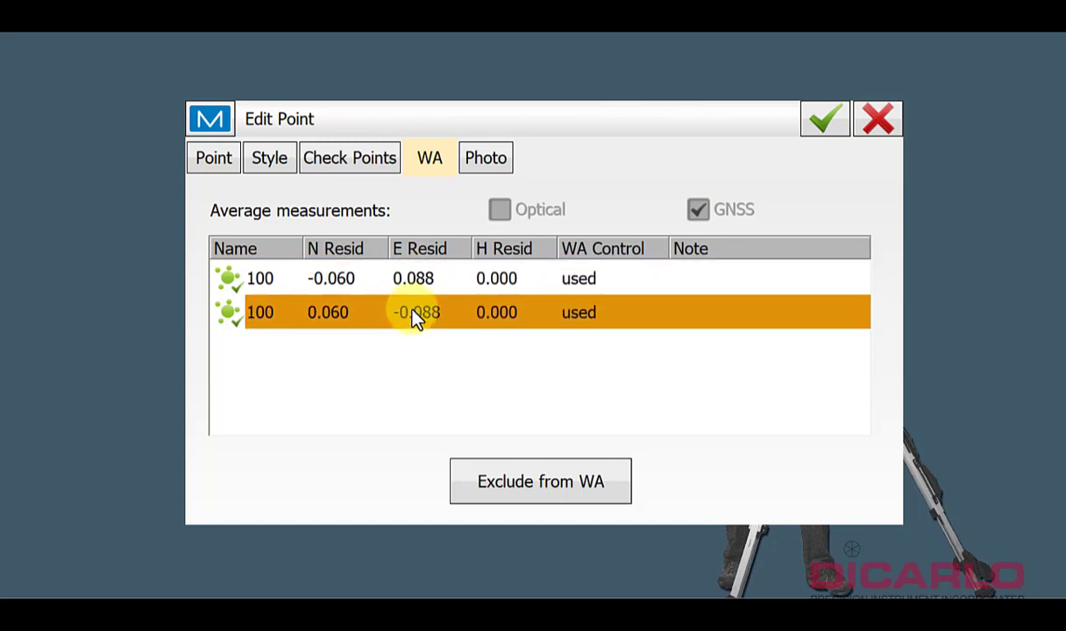
left_click(415, 284)
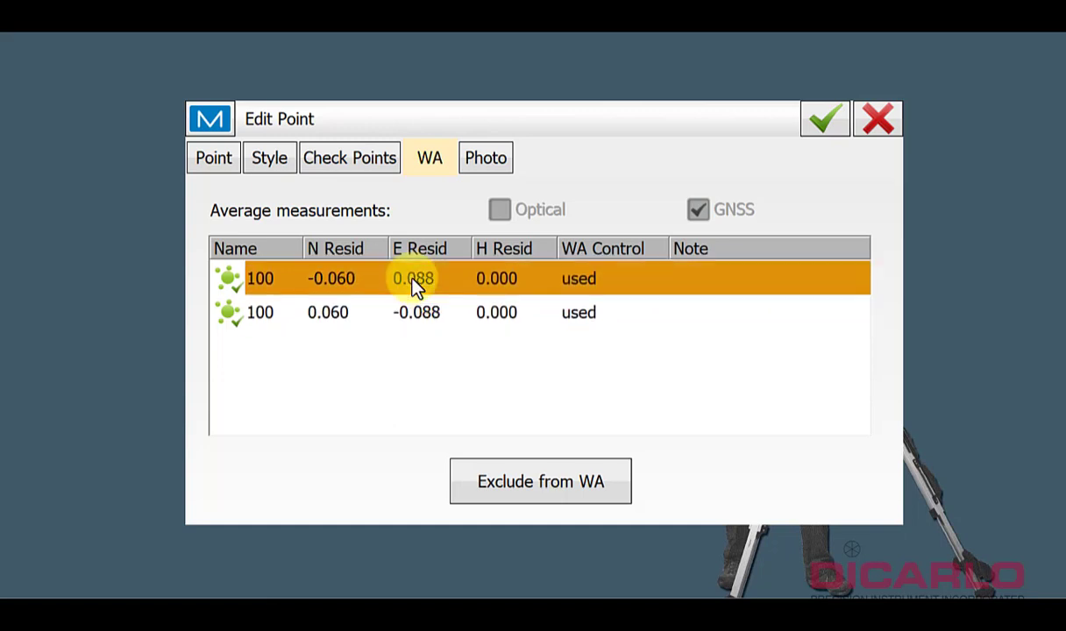
left_click(829, 119)
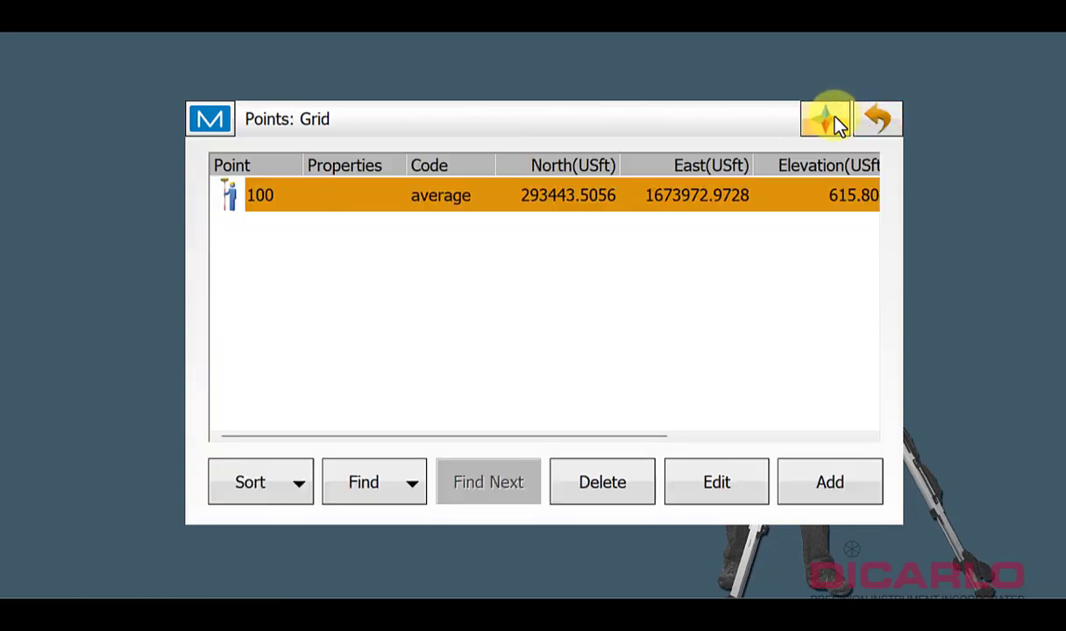
Back on the map, move the simulated receiver and set the next point to 100.
left_click(880, 119)
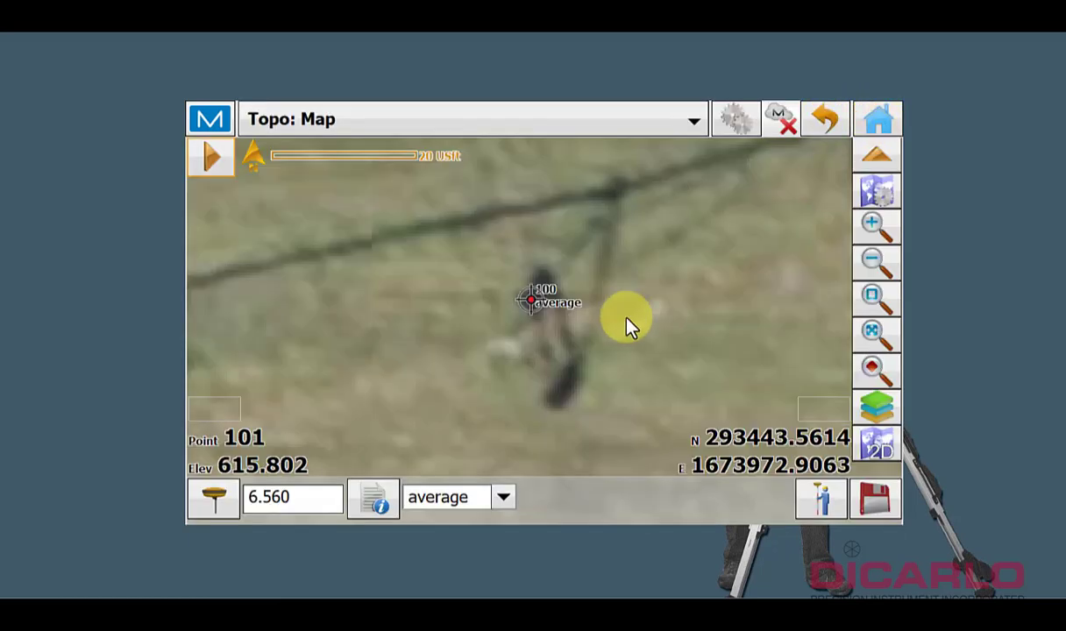
right_click(541, 304)
left_click(570, 318)
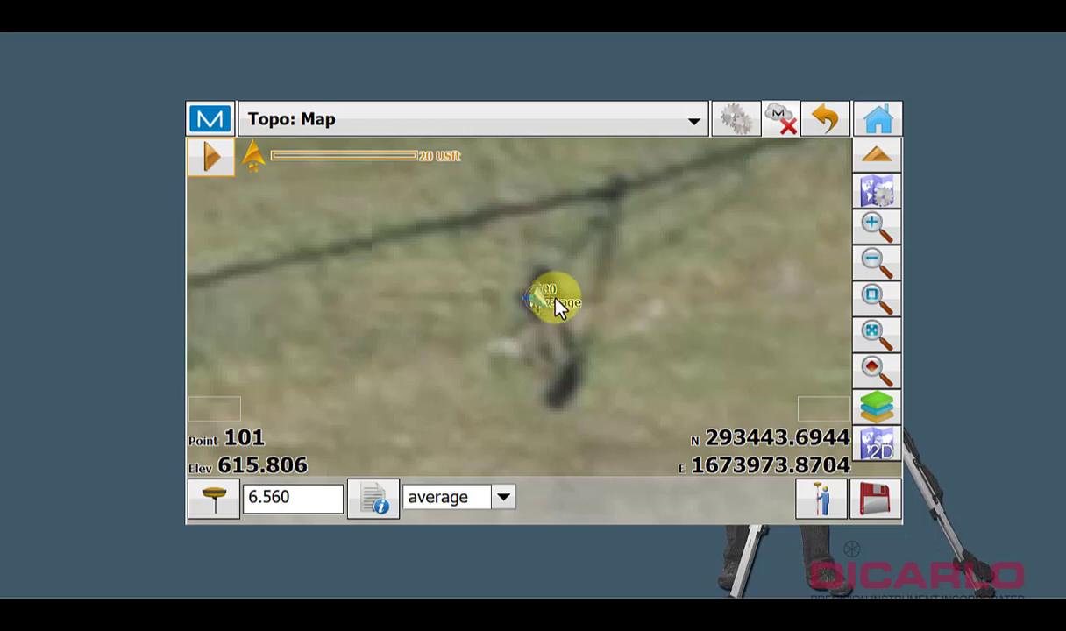
left_click(379, 504)
type("100")
left_click(815, 123)
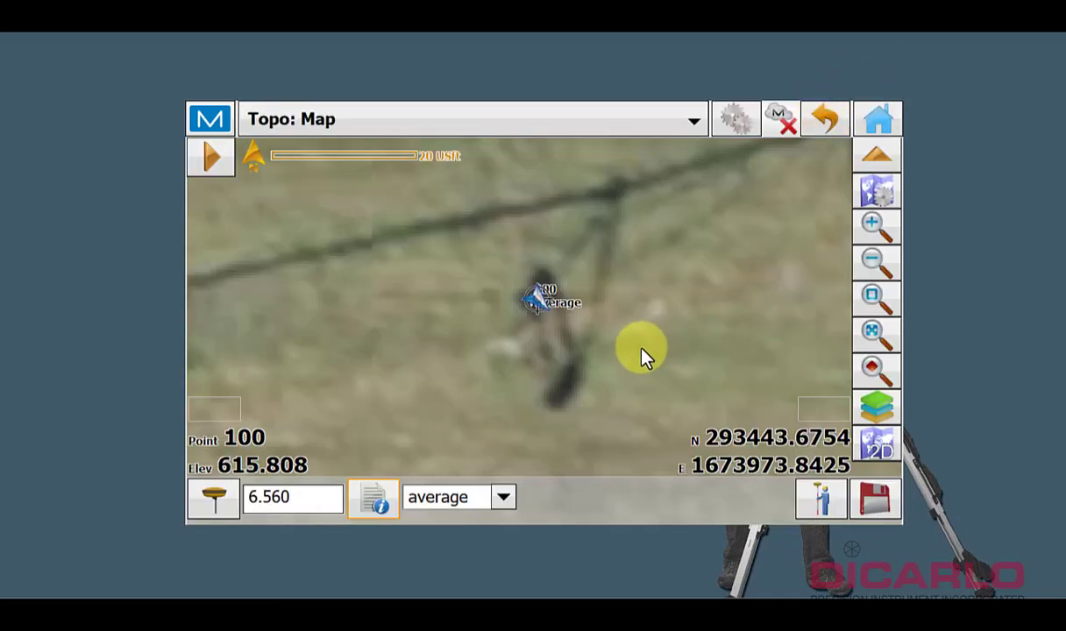
Measure point 100 a third time and store it as a weighted-average check point.
left_click(820, 498)
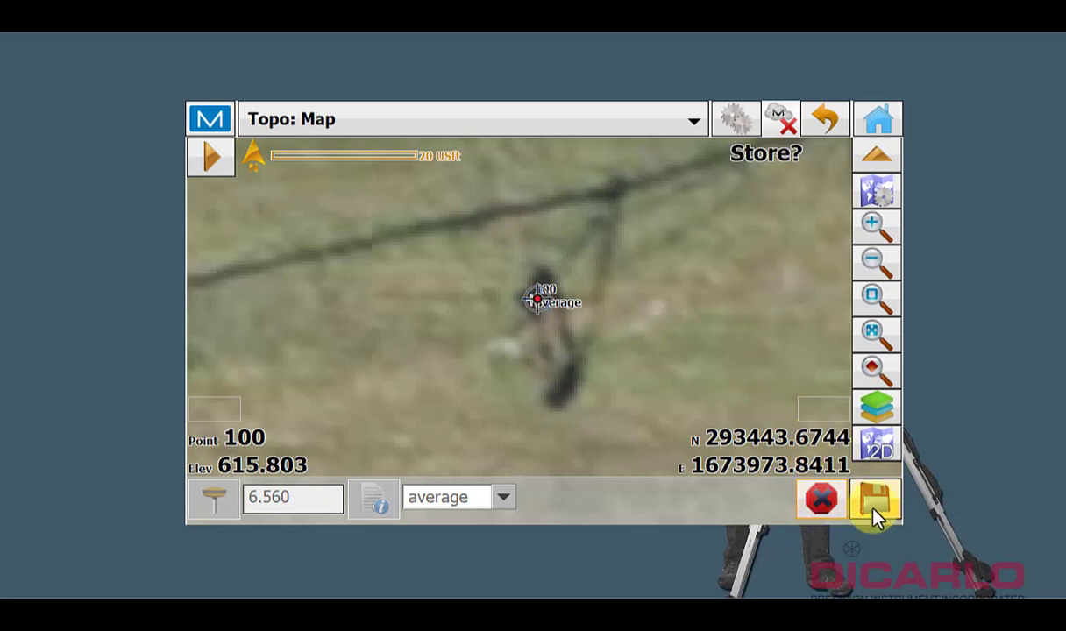
left_click(875, 503)
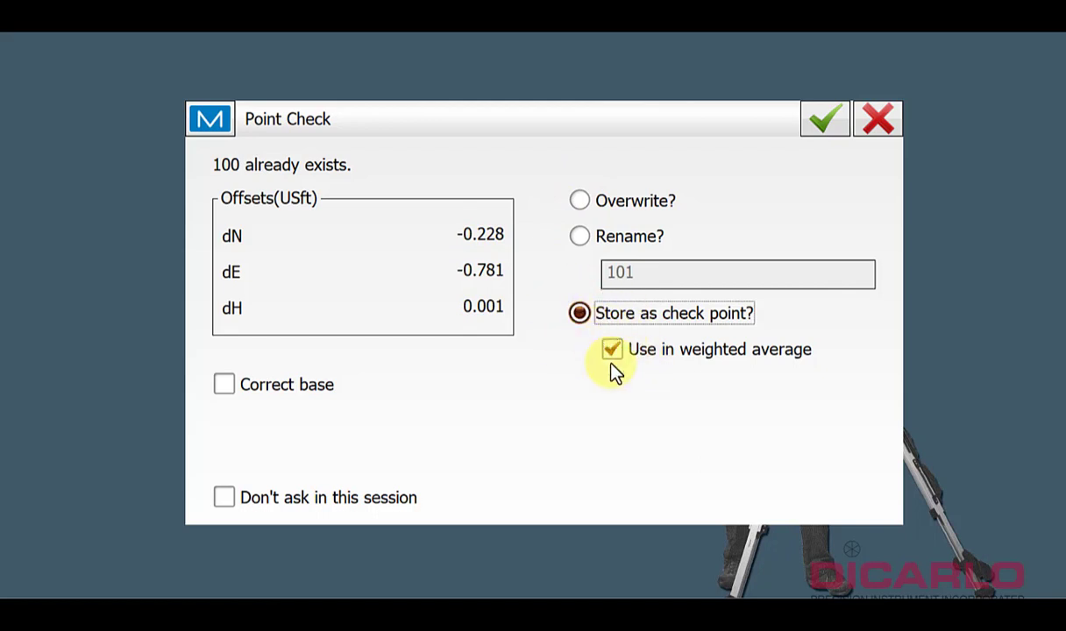
left_click(833, 123)
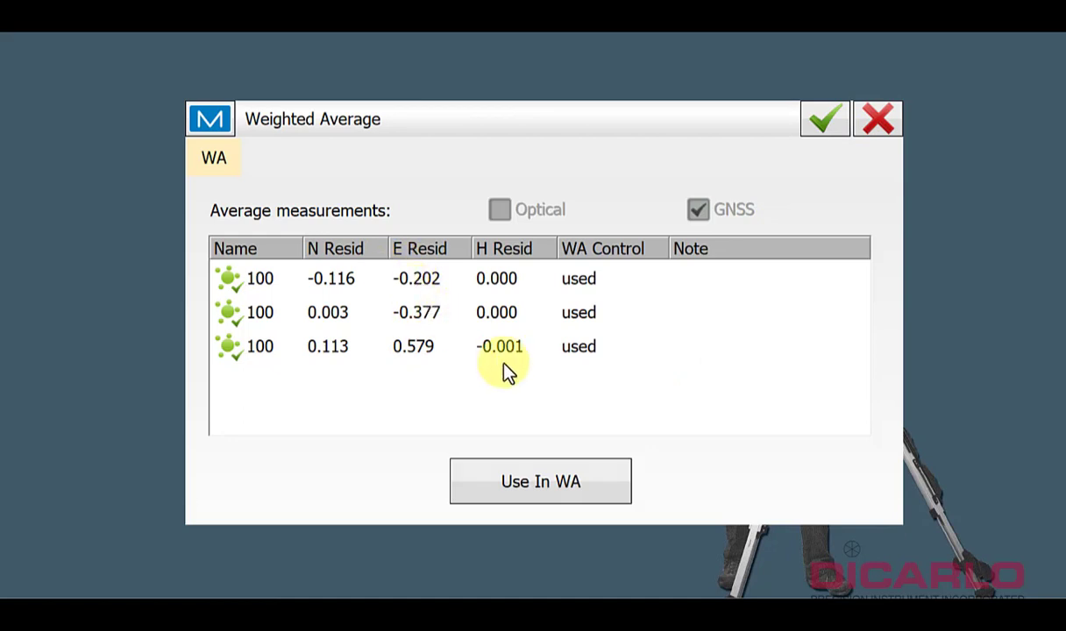
left_click(824, 131)
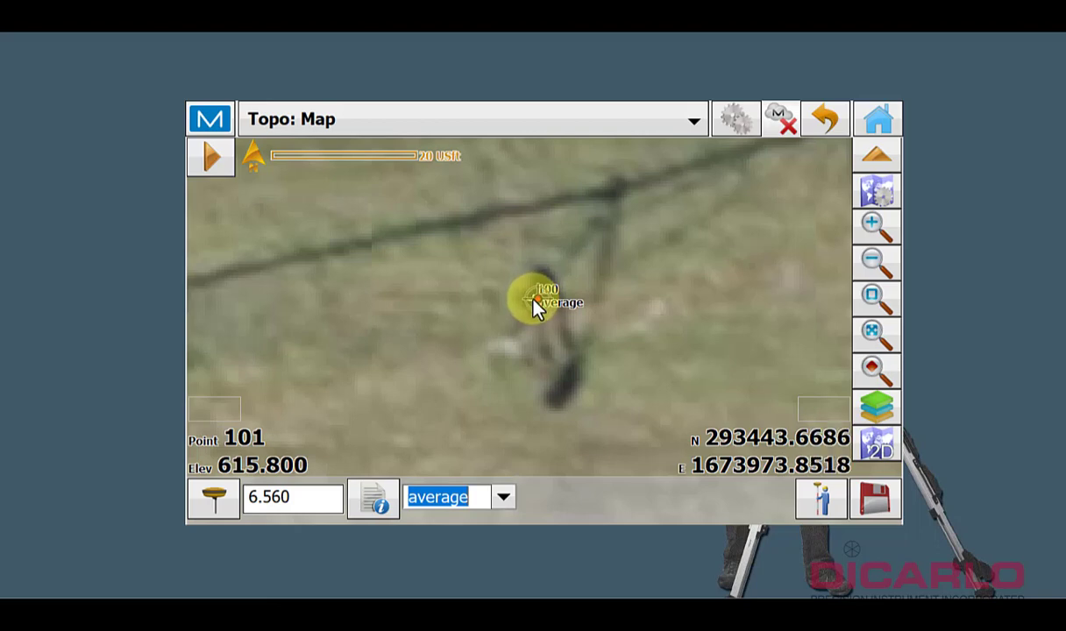
Move the simulated receiver to a new spot and set the next point to 100.
right_click(537, 305)
left_click(566, 326)
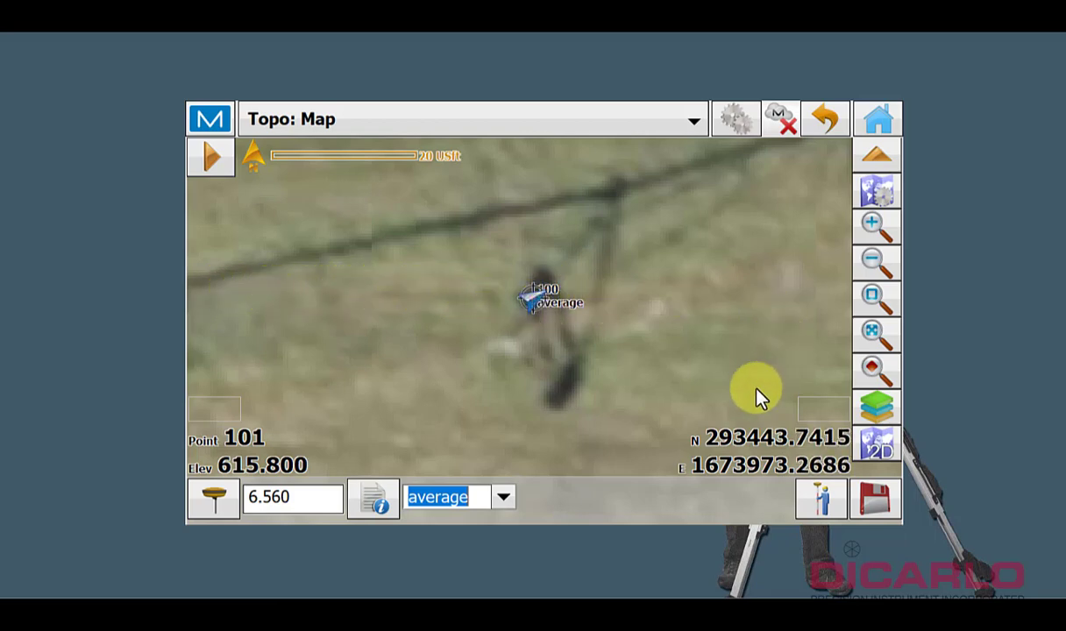
left_click(373, 499)
type("100")
left_click(825, 119)
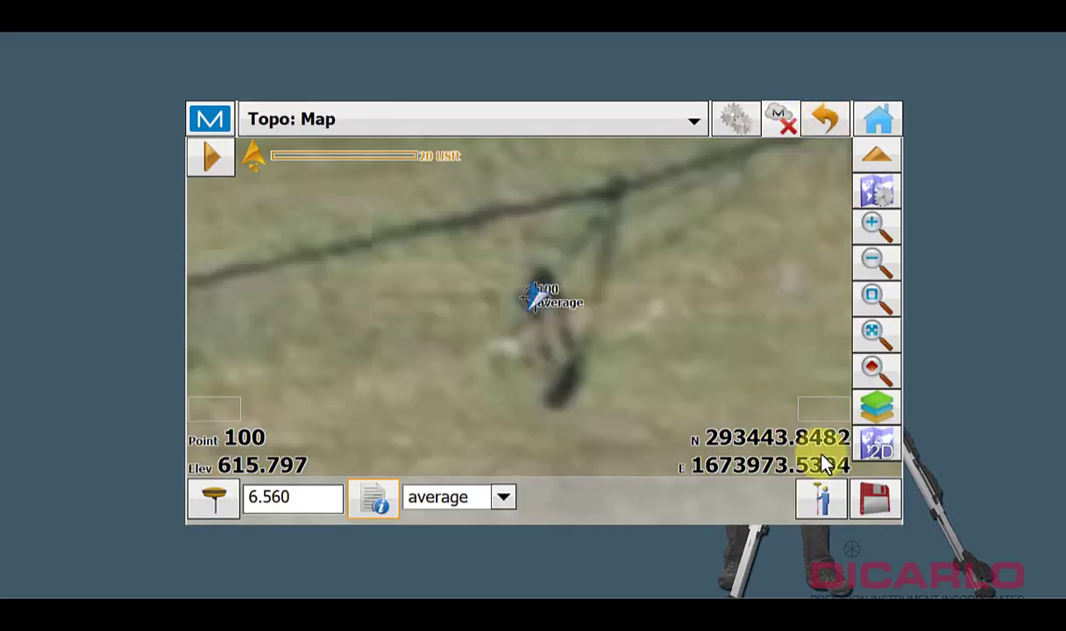
Measure point 100 a fourth time despite the movement warning and store it in the weighted average.
left_click(829, 495)
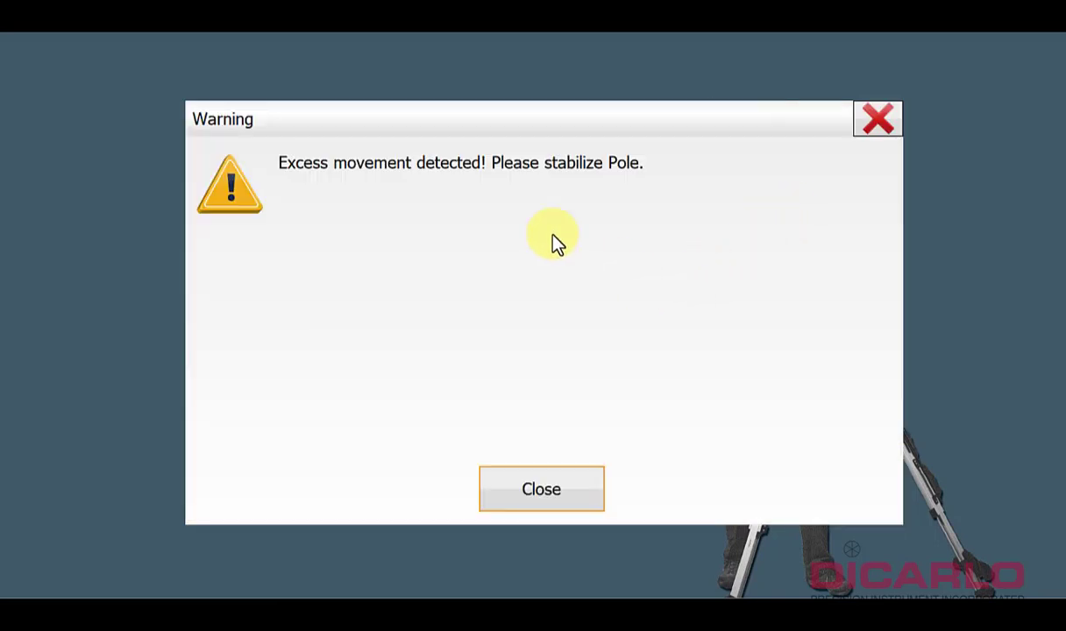
left_click(544, 493)
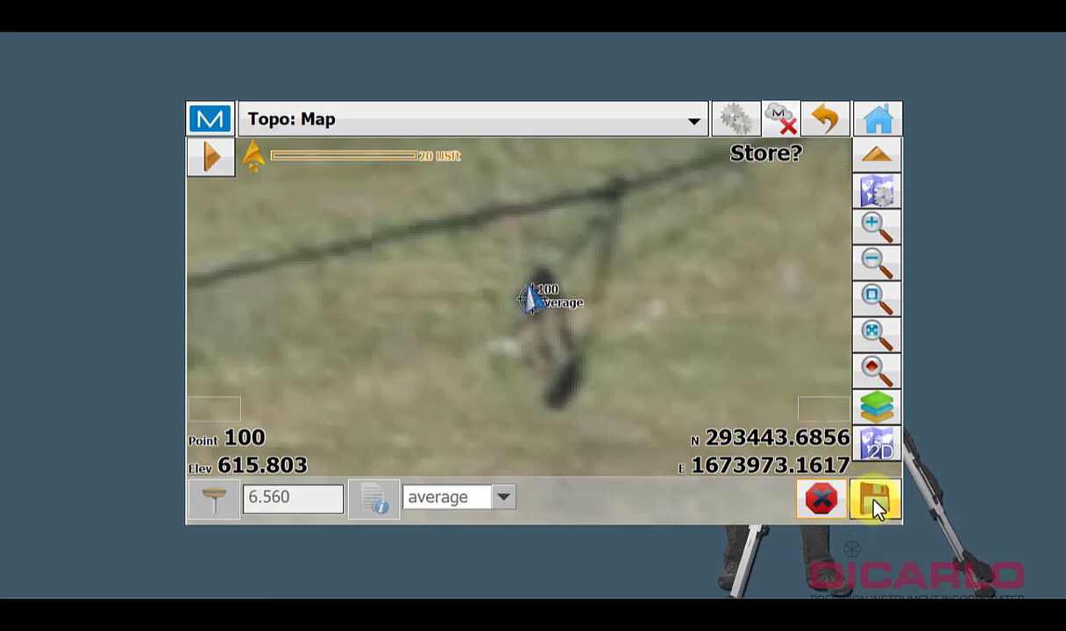
left_click(875, 506)
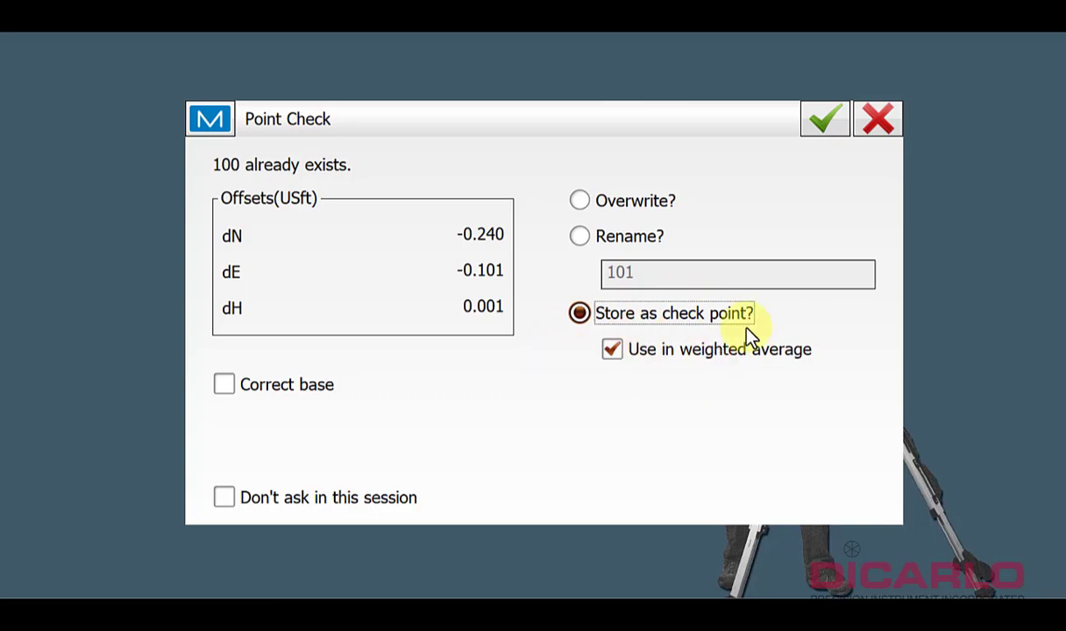
left_click(823, 124)
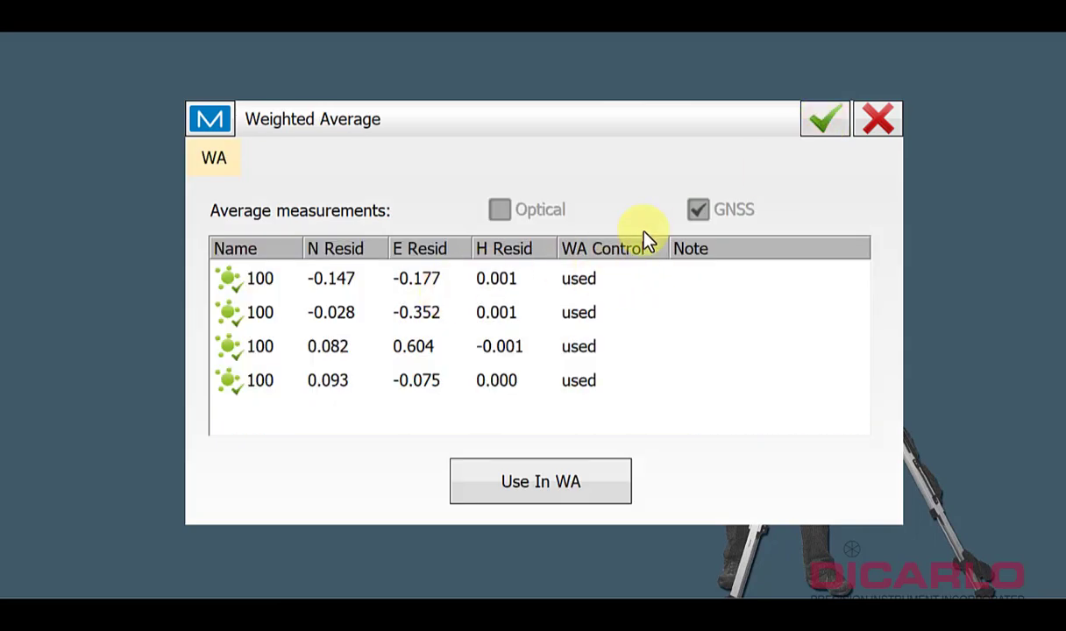
left_click(837, 127)
Edit point 100 and exclude its third, outlier GNSS measurement from the weighted average.
left_click(204, 121)
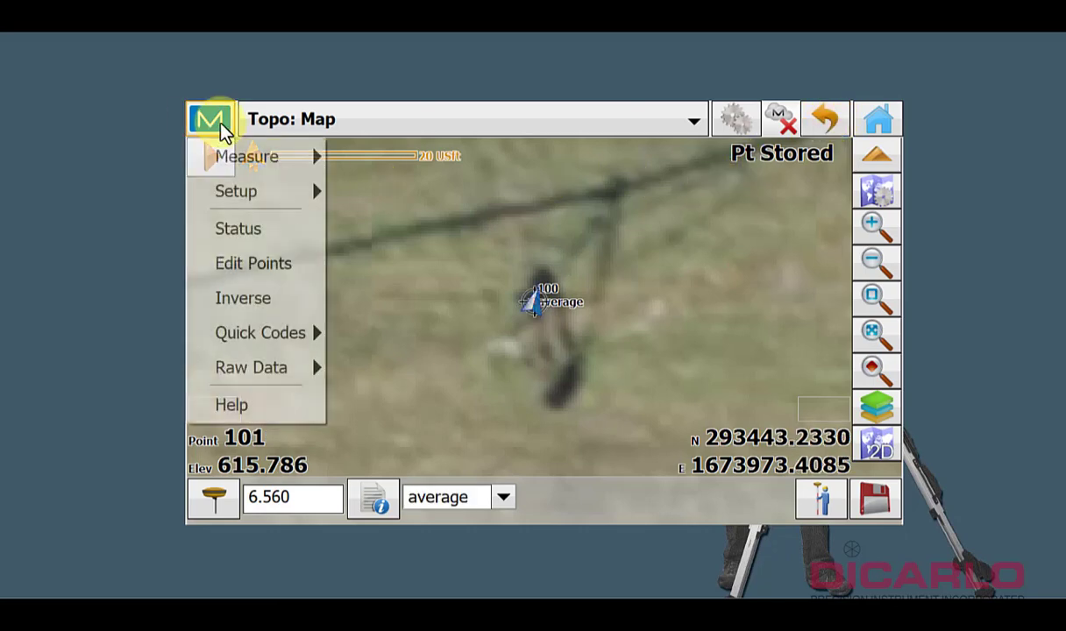
left_click(247, 264)
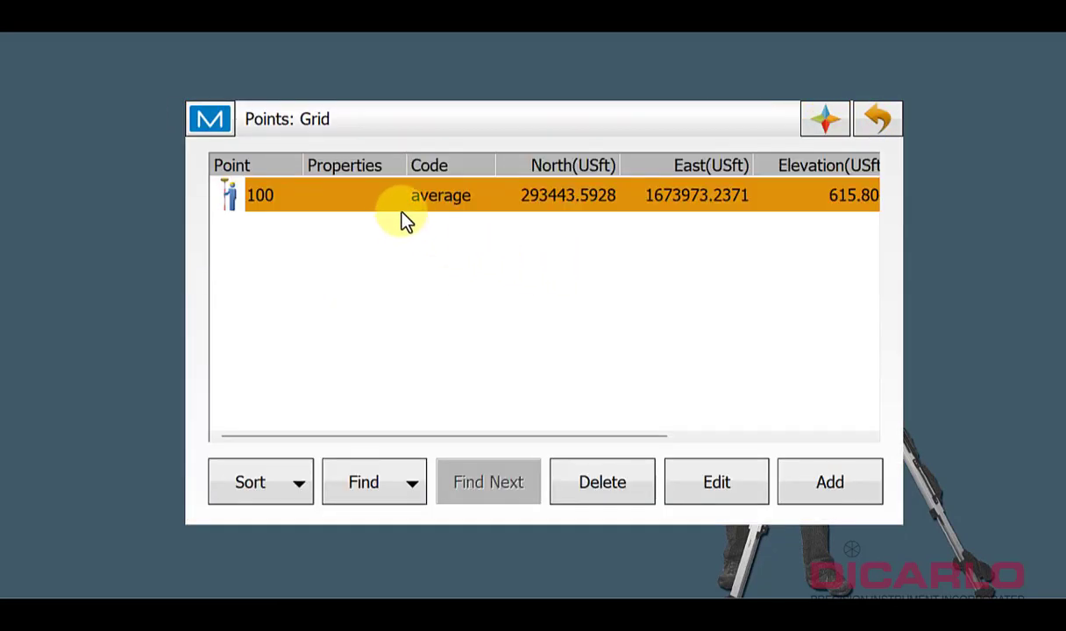
left_click(712, 482)
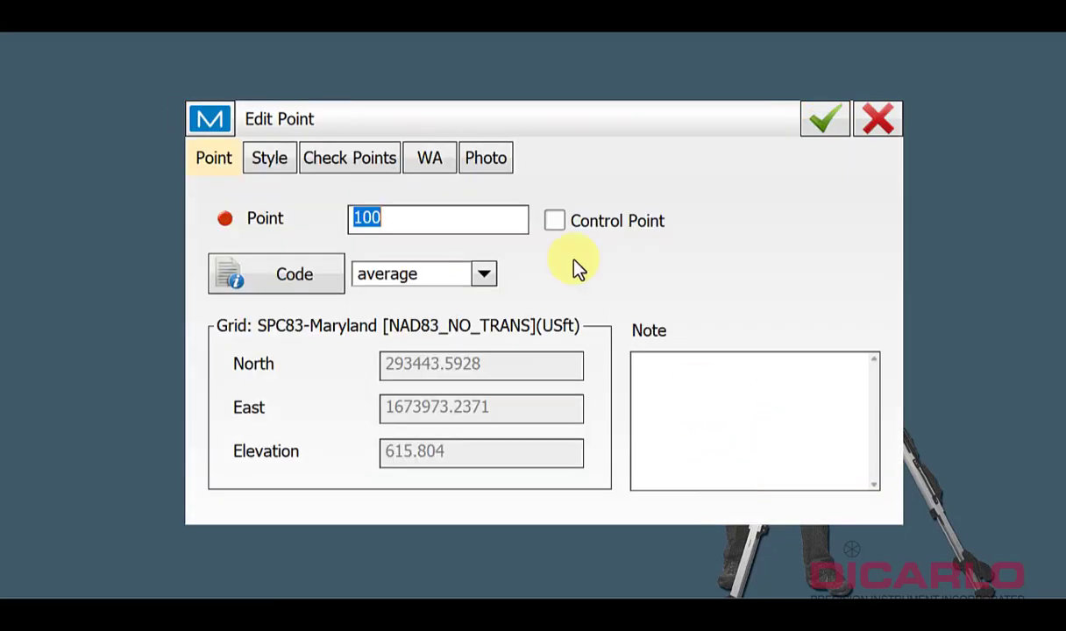
left_click(428, 173)
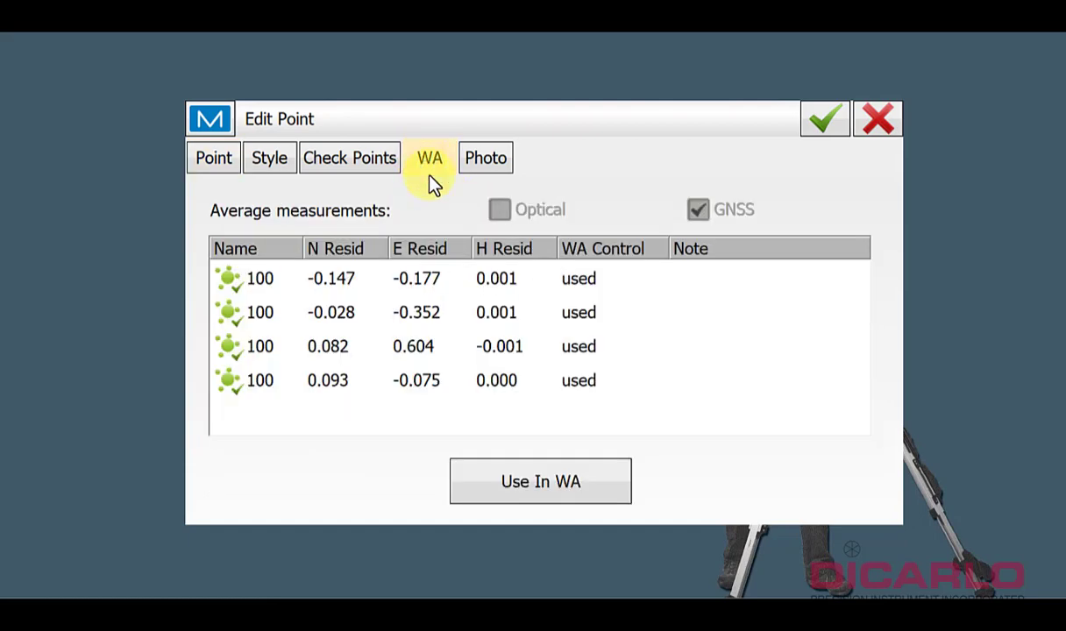
left_click(425, 301)
left_click(424, 349)
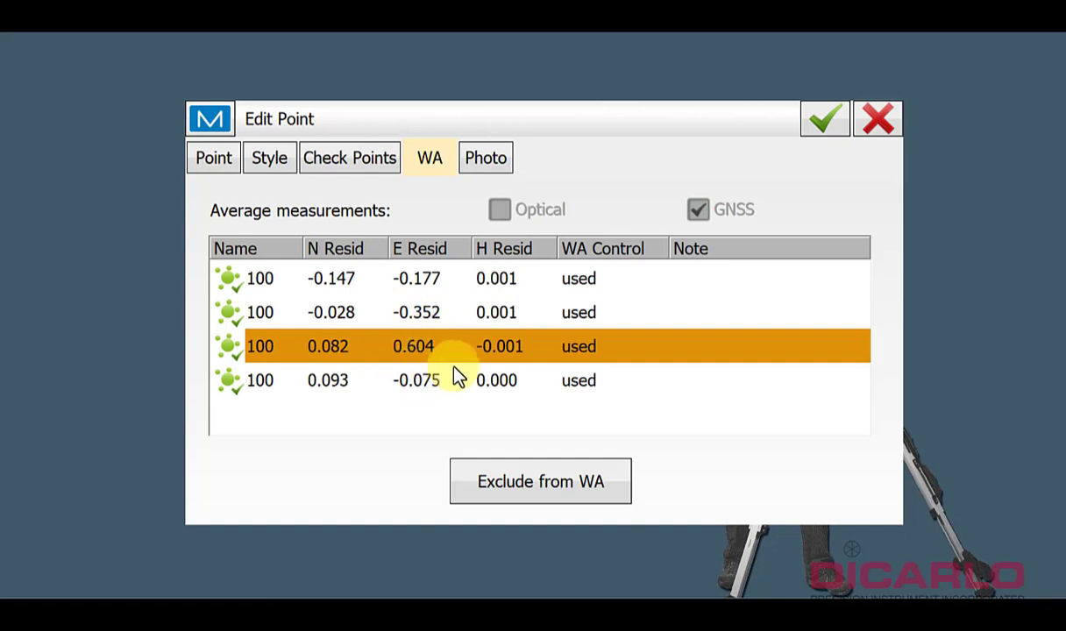
left_click(534, 488)
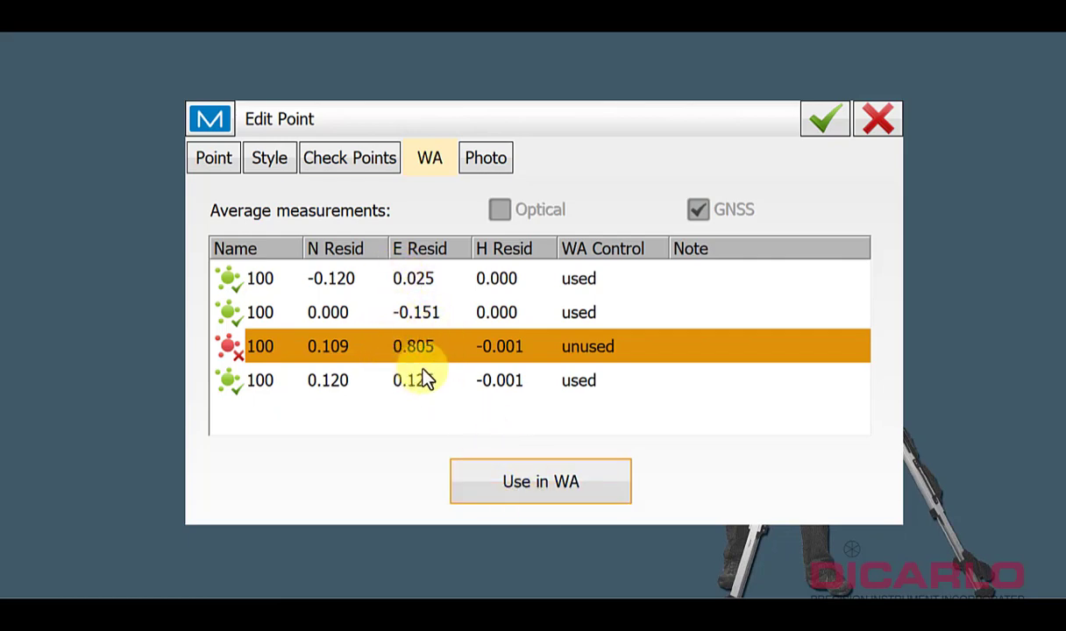
Check point 100's East coordinate without the outlier, then put the third measurement back in.
left_click(216, 149)
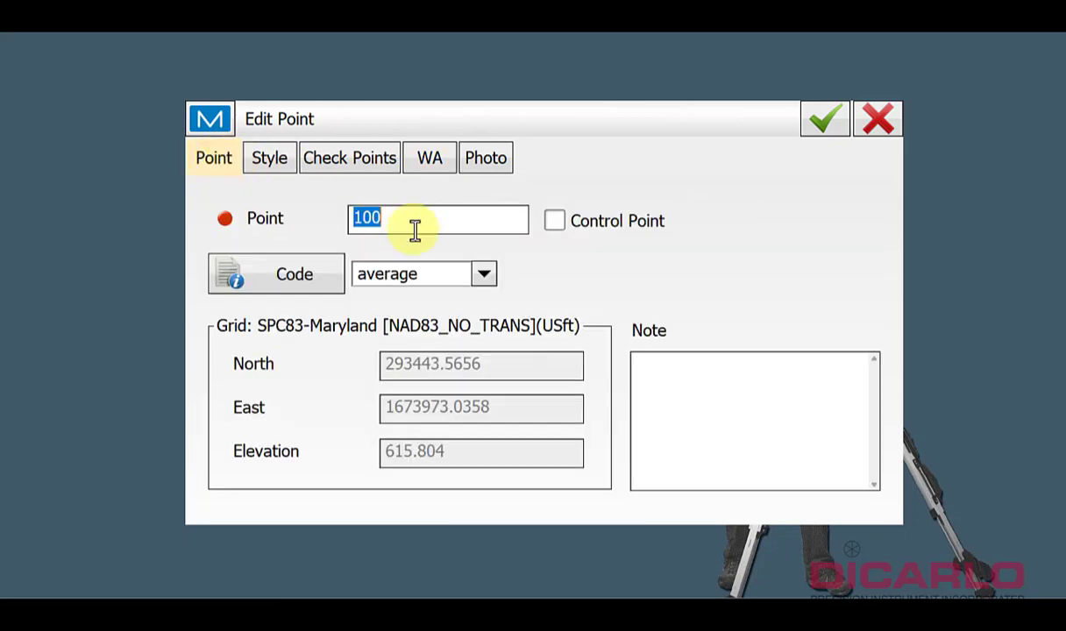
left_click(441, 409)
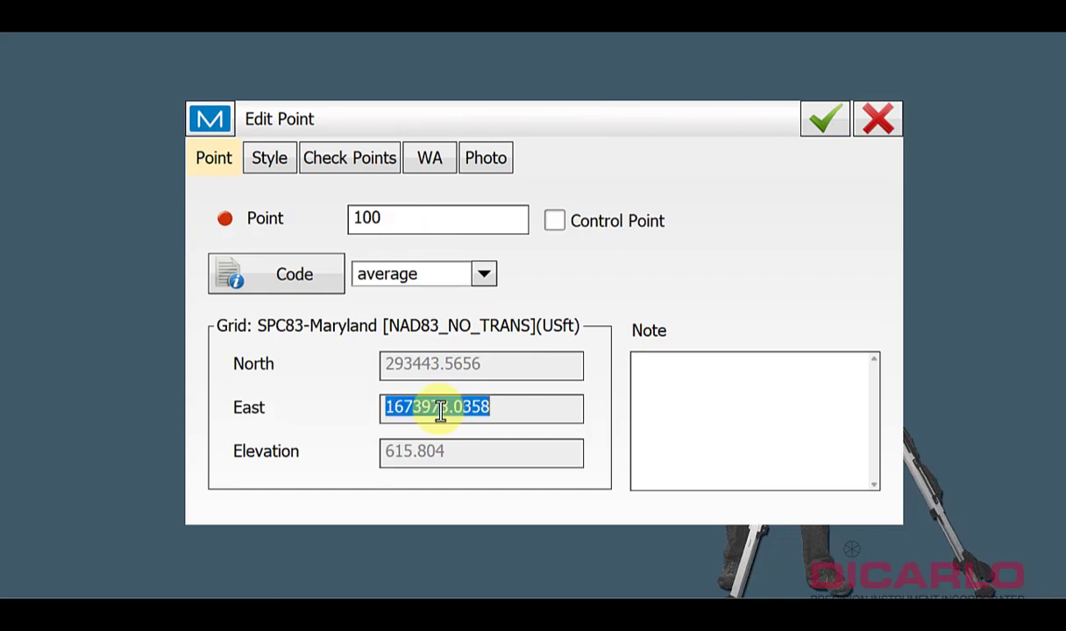
left_click_drag(431, 408, 496, 409)
left_click(429, 161)
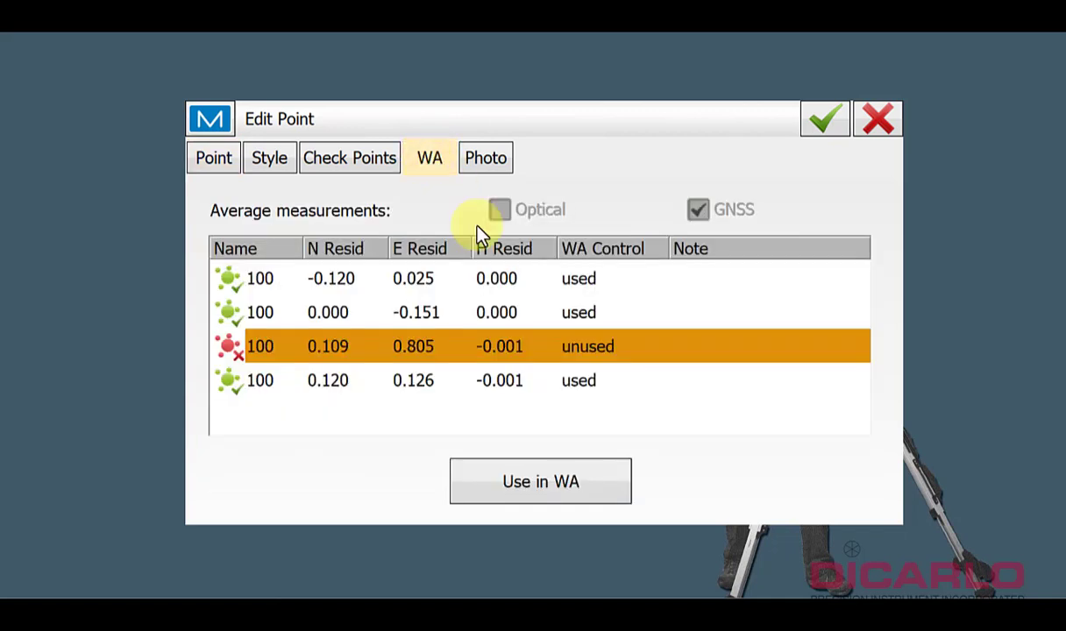
left_click(516, 484)
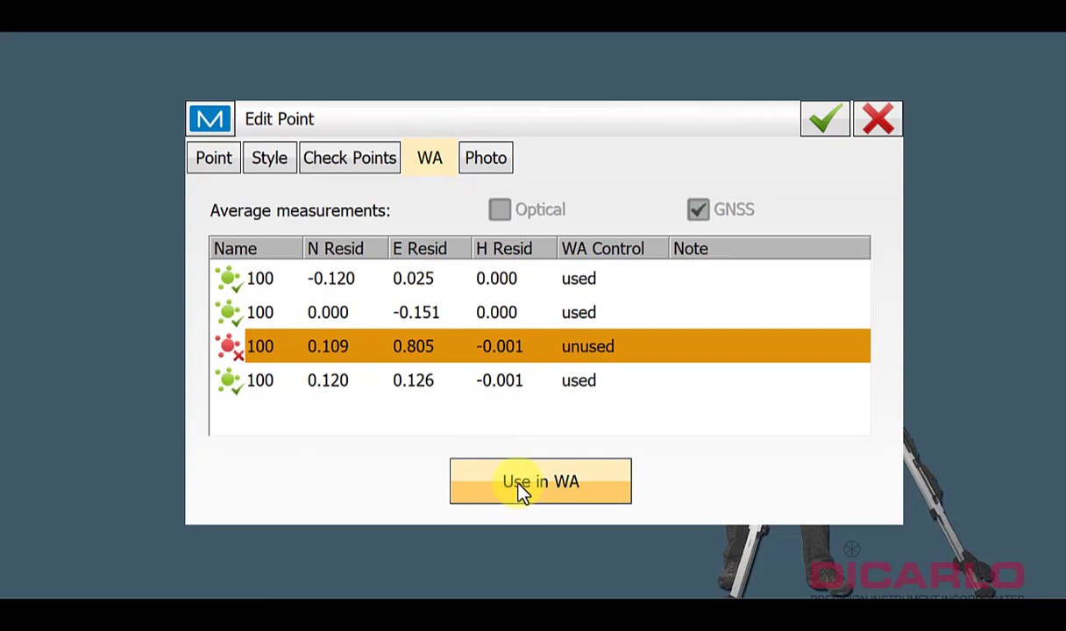
Compare coordinates averaged from all four measurements, then exclude the third measurement again and recheck.
left_click(226, 158)
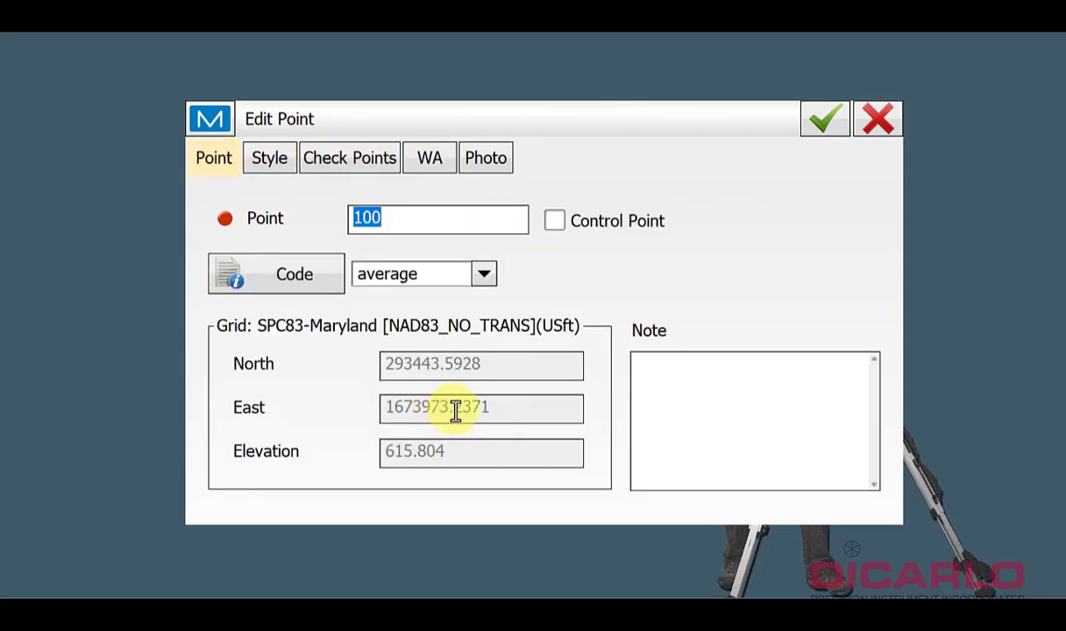
left_click(449, 163)
left_click(550, 342)
left_click(511, 496)
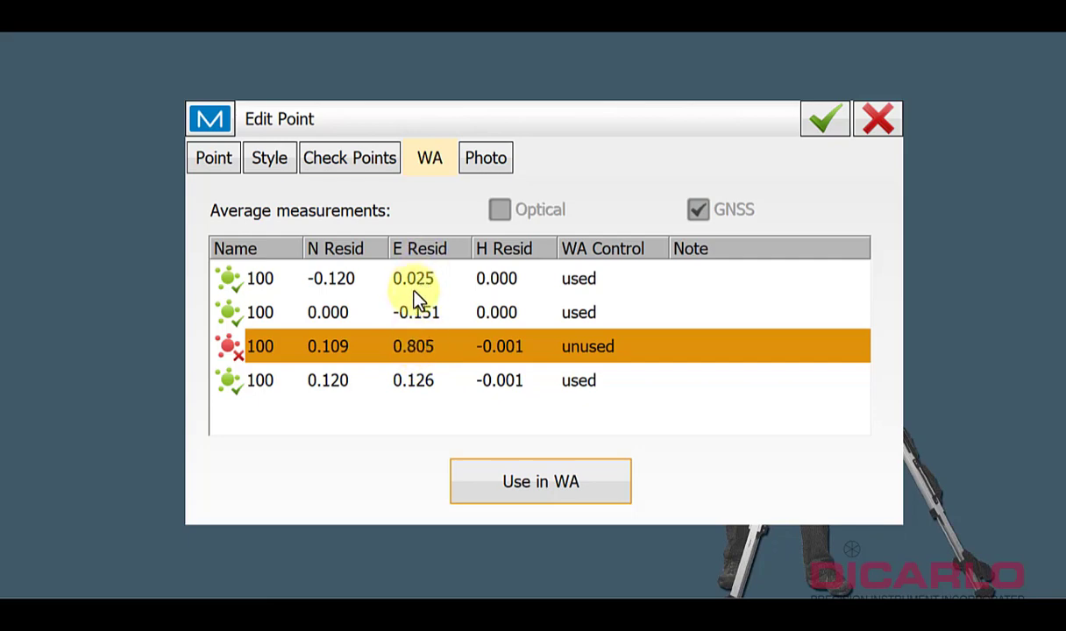
left_click(213, 159)
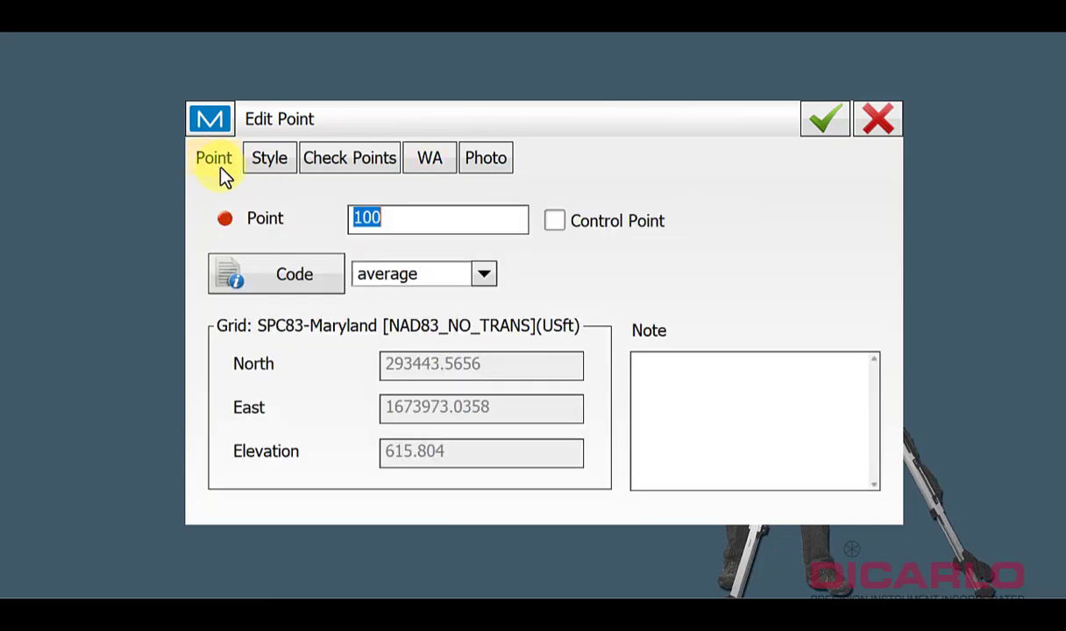
left_click(429, 159)
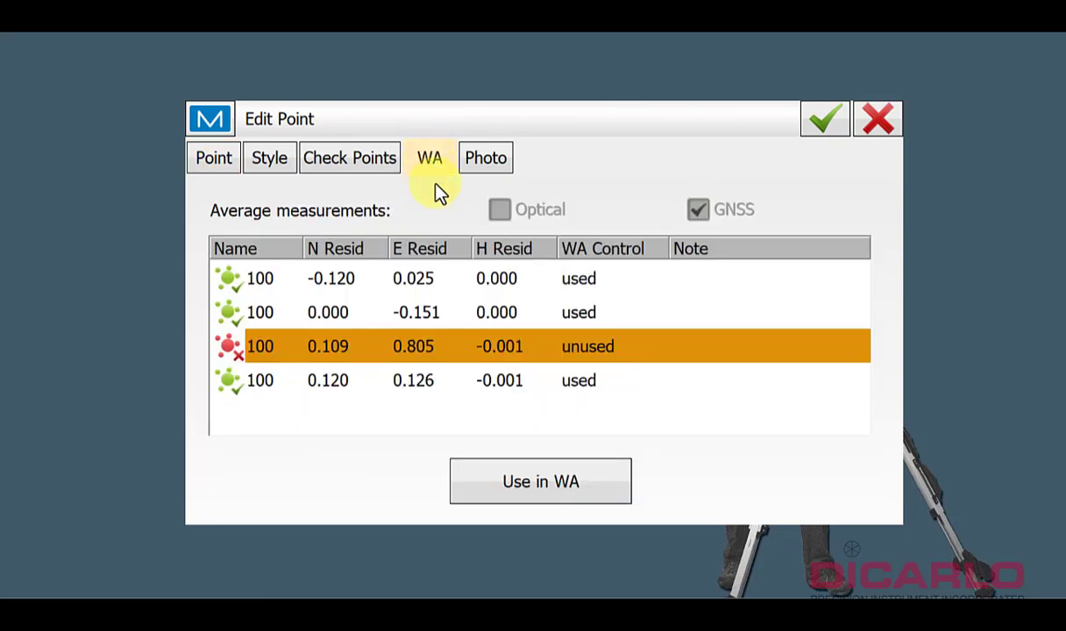
Save point 100, go back to the map and set the simulator just right of point 100.
left_click(824, 123)
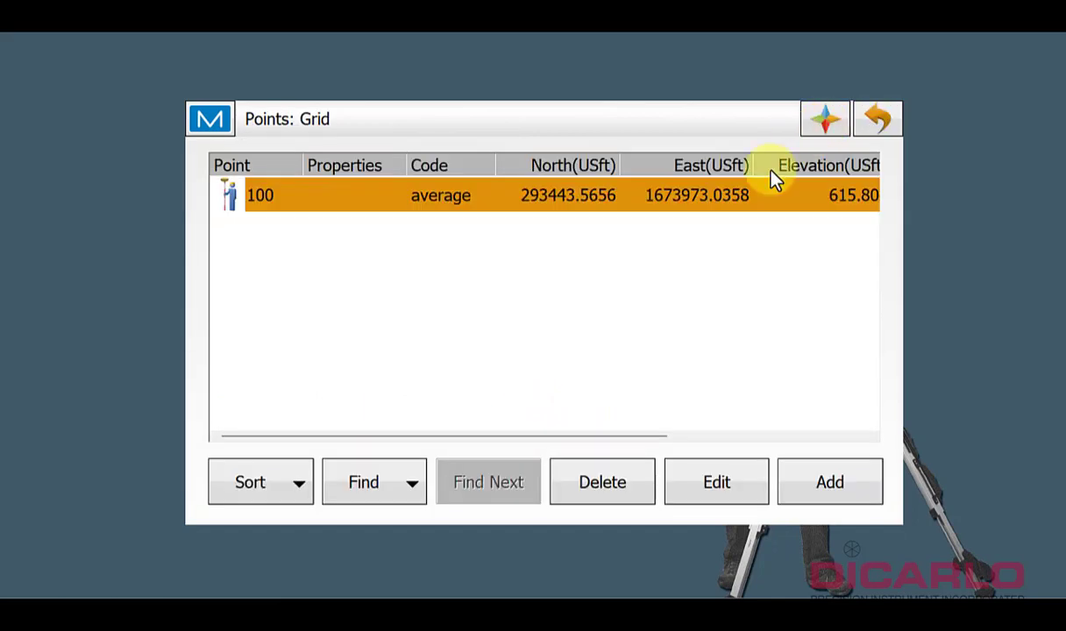
left_click(884, 121)
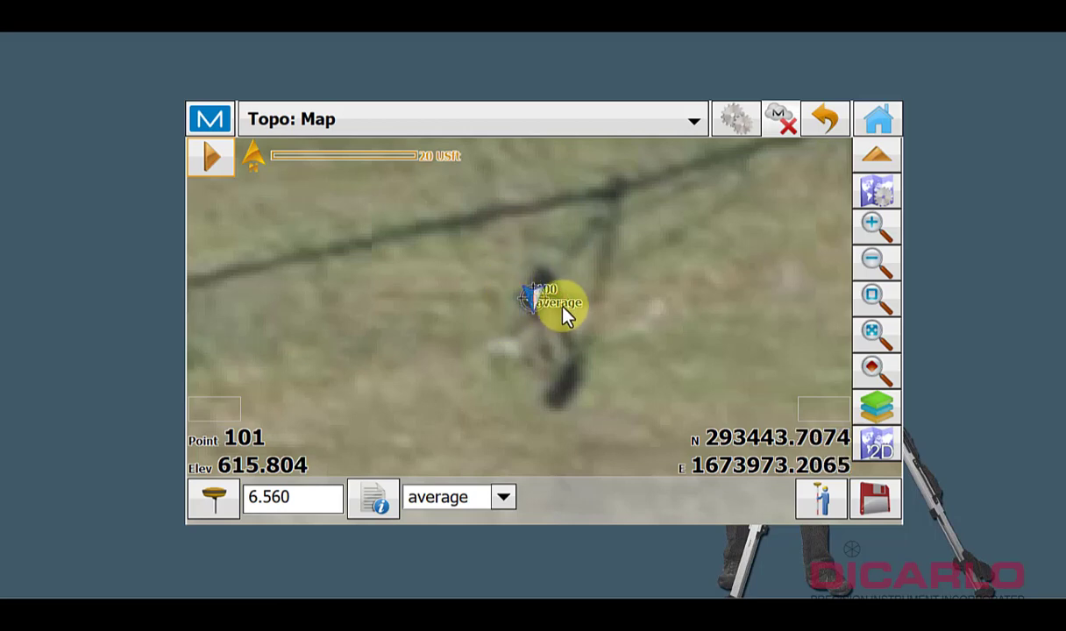
right_click(593, 301)
left_click(626, 320)
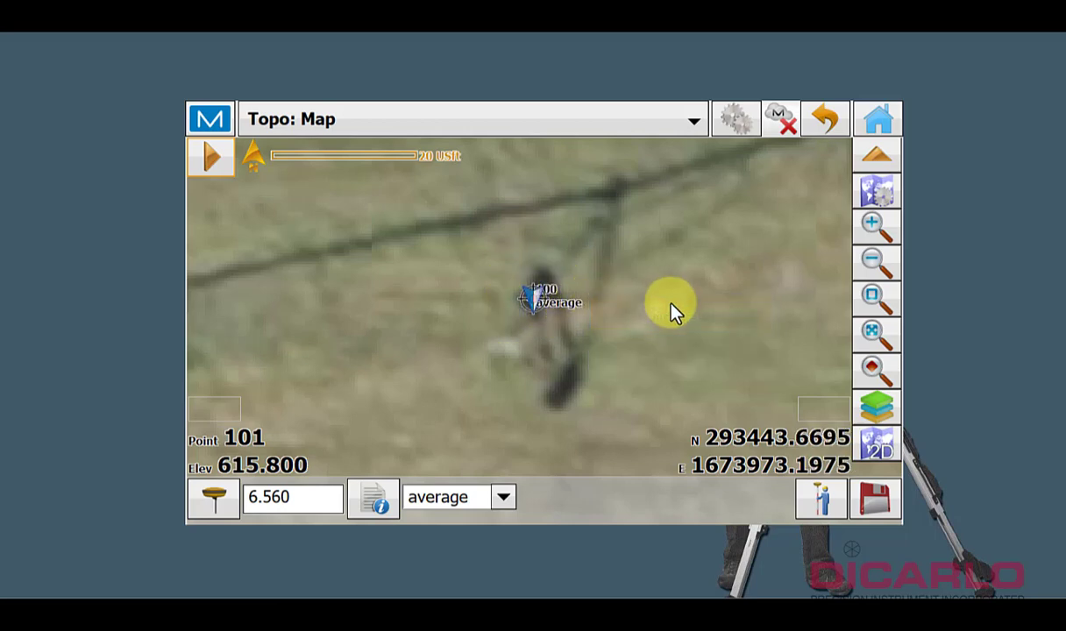
right_click(666, 313)
left_click(730, 338)
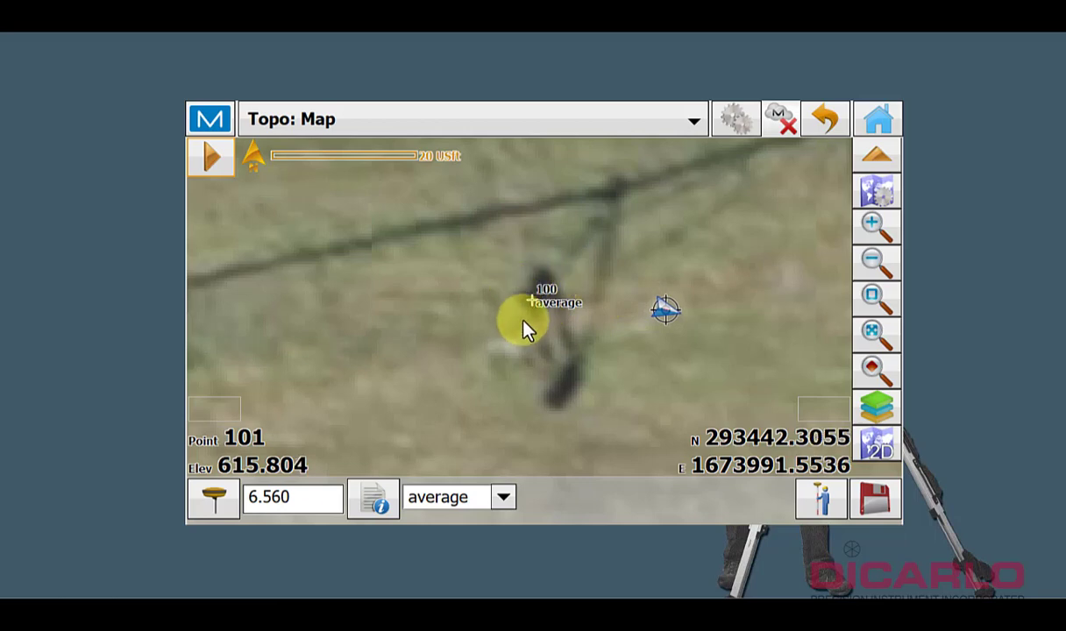
left_click(214, 120)
Reopen point 100's WA tab and put the third measurement back into the weighted average.
left_click(263, 250)
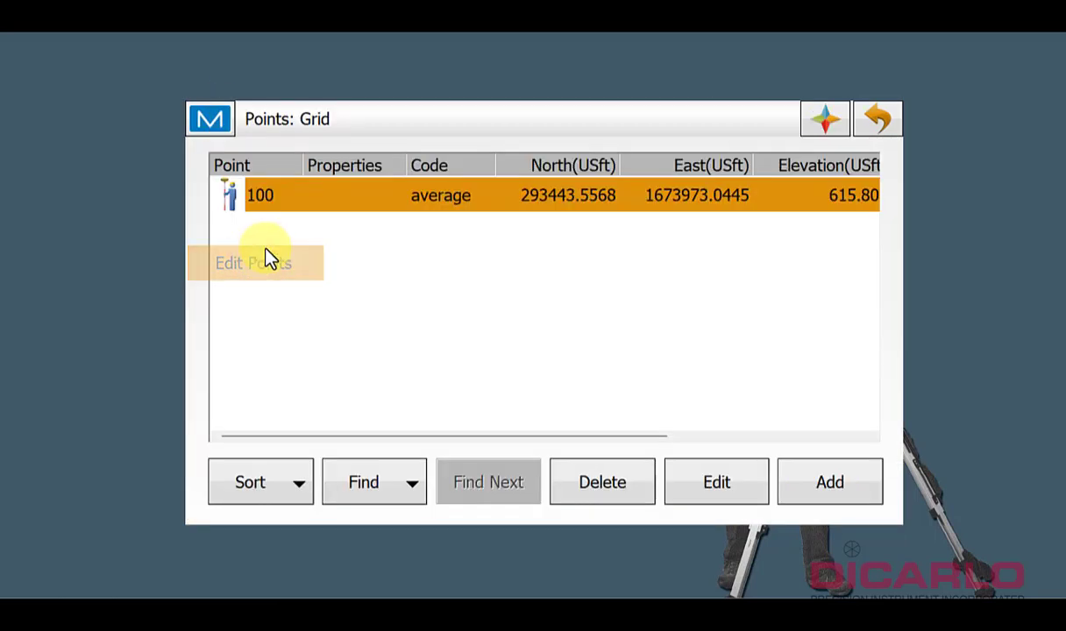
left_click(706, 483)
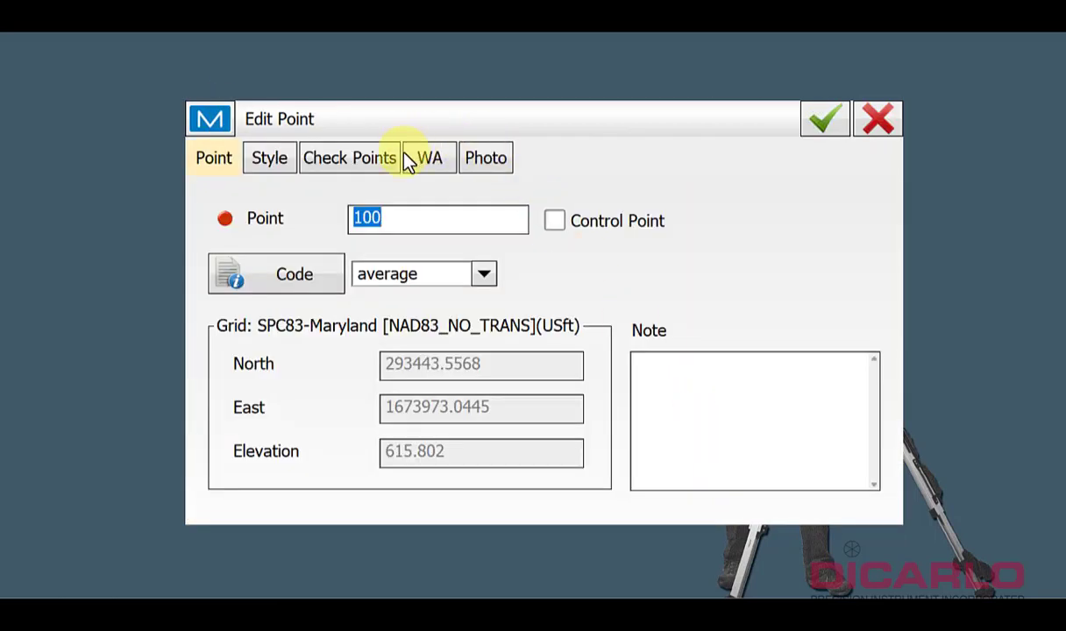
left_click(435, 165)
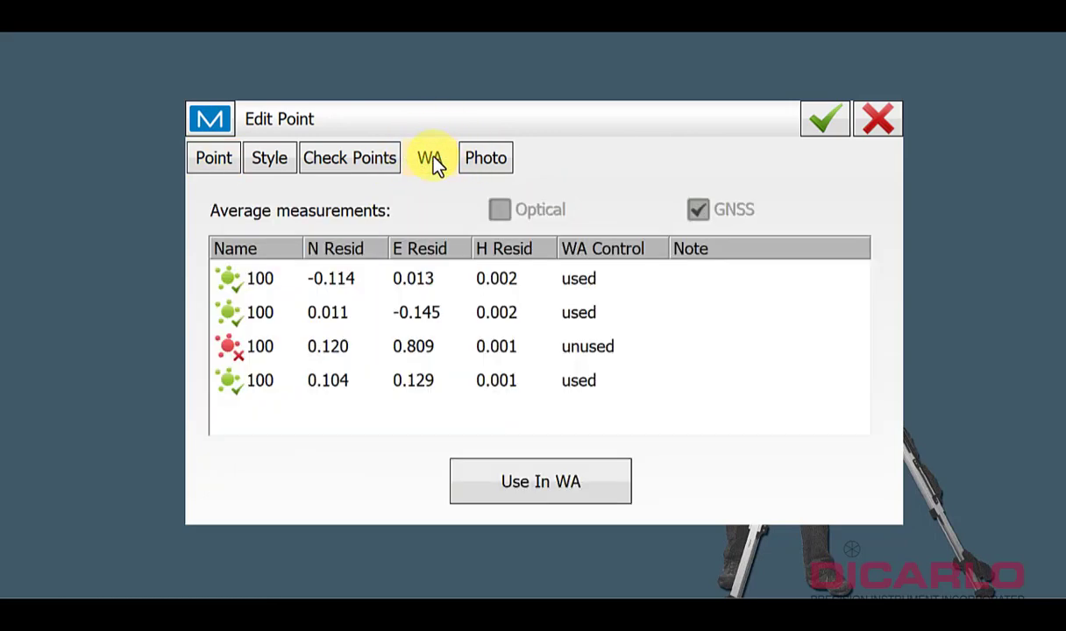
left_click(451, 349)
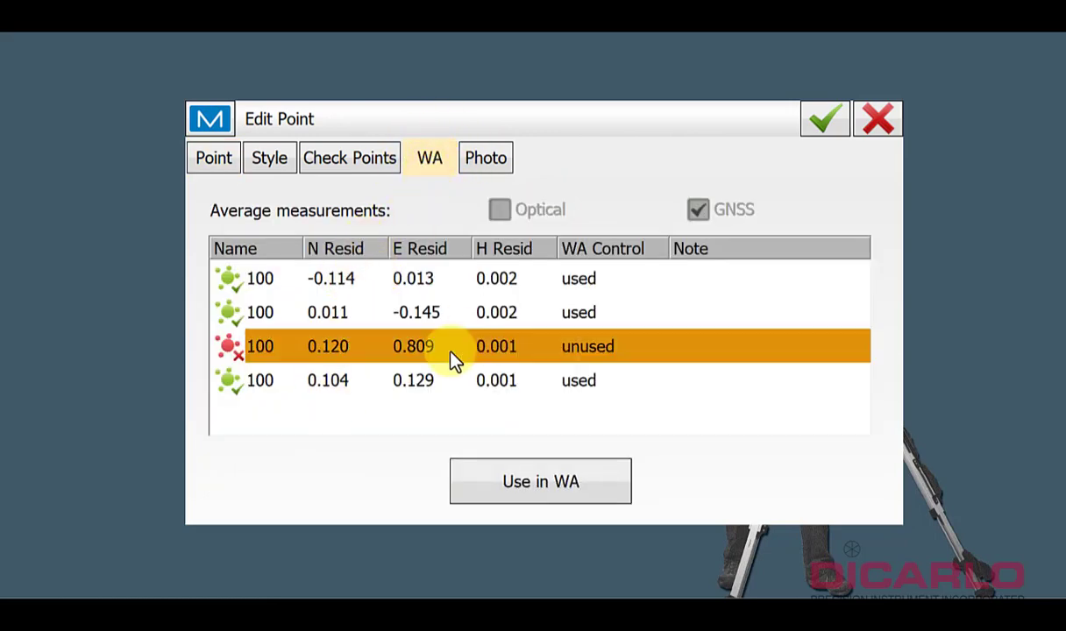
left_click(539, 482)
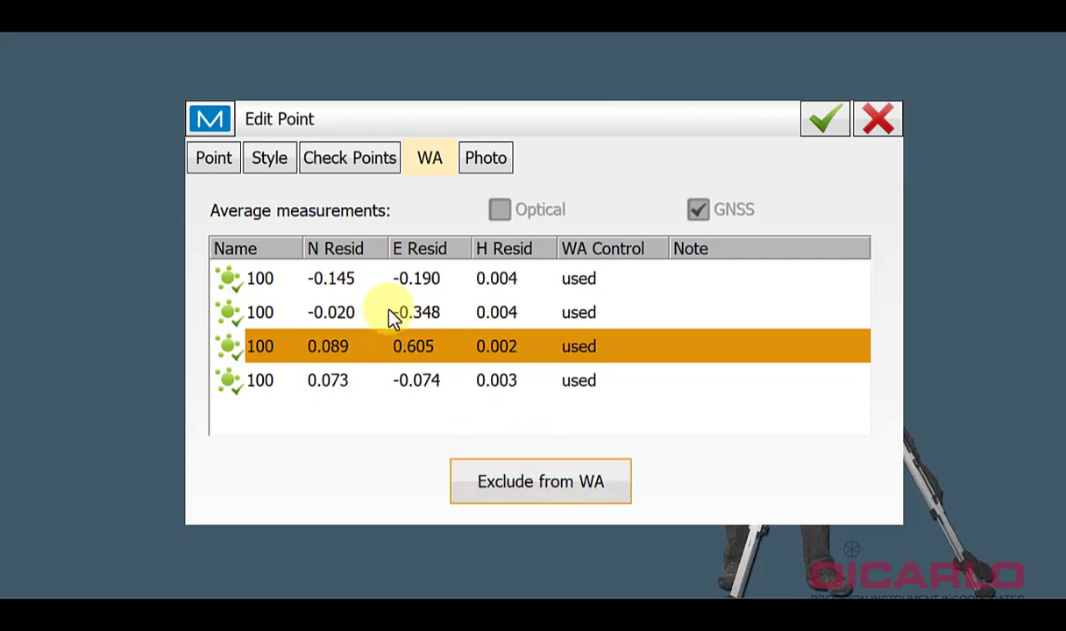
Try excluding the second measurement, restore it, then exclude the third, outlier measurement again.
left_click(430, 312)
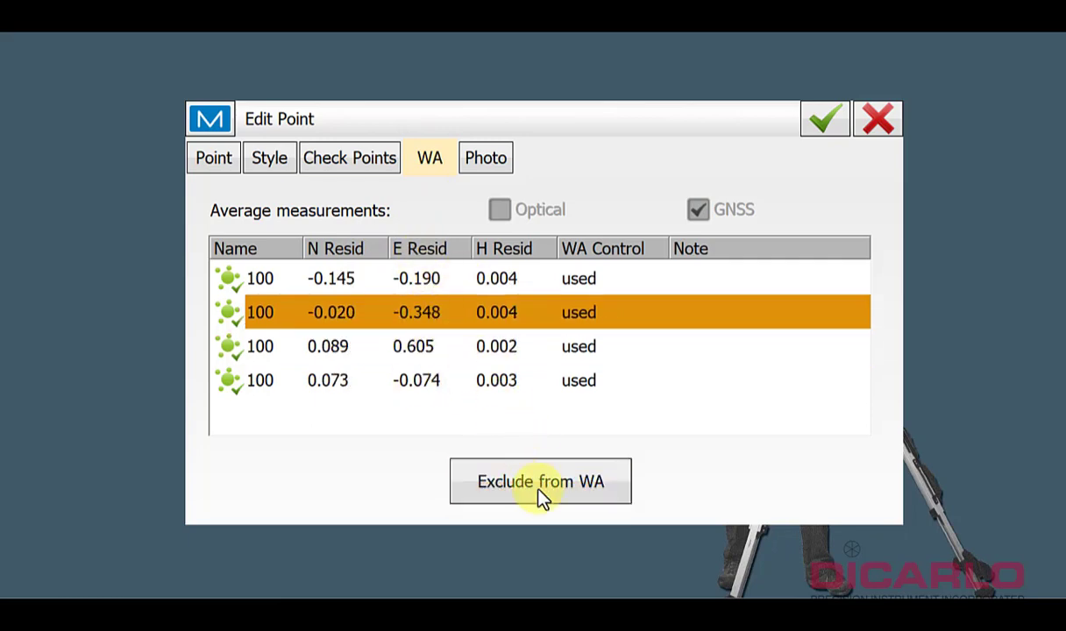
left_click(538, 487)
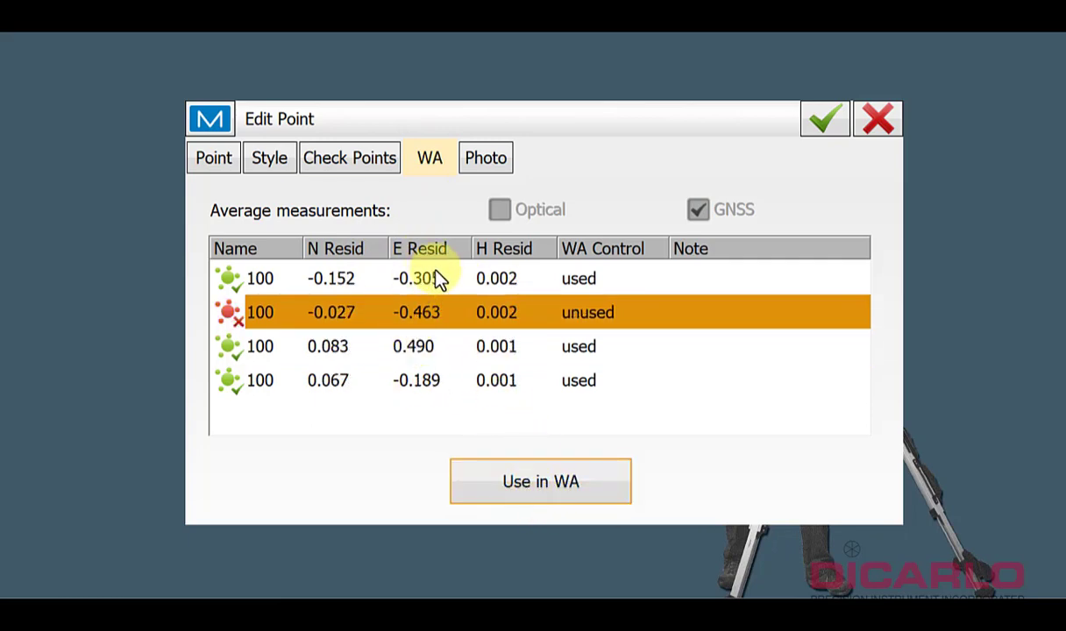
left_click(425, 347)
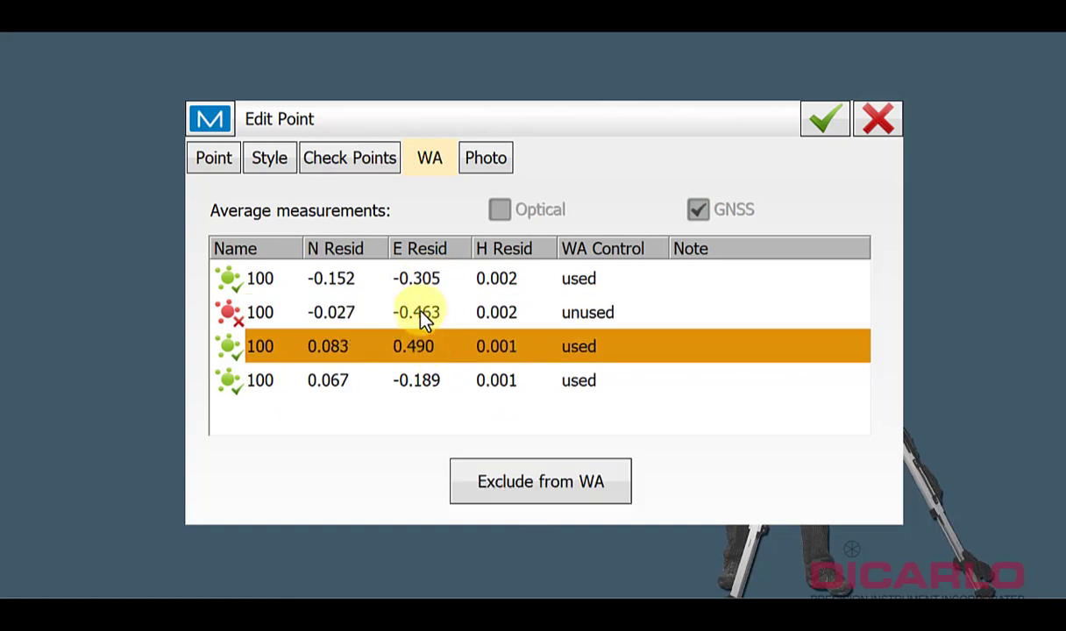
left_click(421, 313)
left_click(485, 473)
left_click(413, 353)
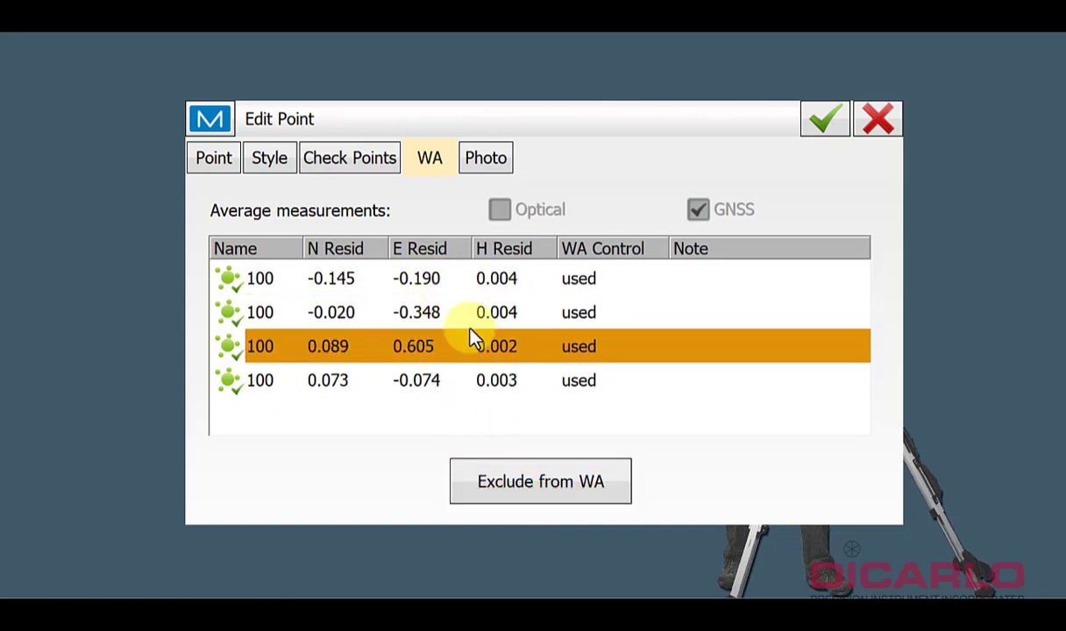
left_click(531, 478)
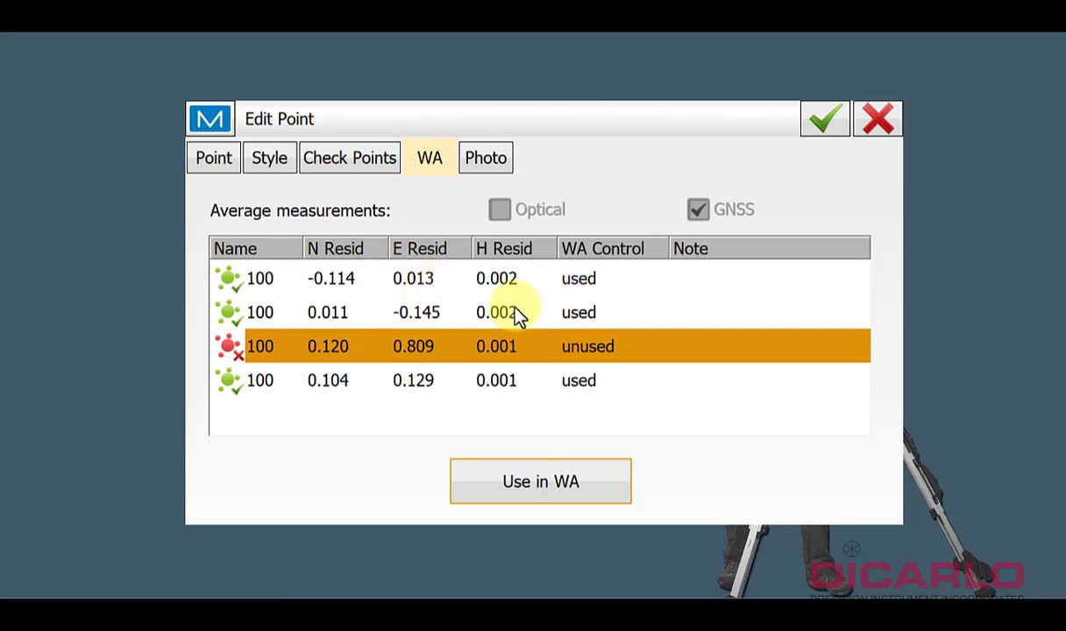
Save point 100, return to the Topo map and zoom out three steps to 200 USft scale.
left_click(824, 123)
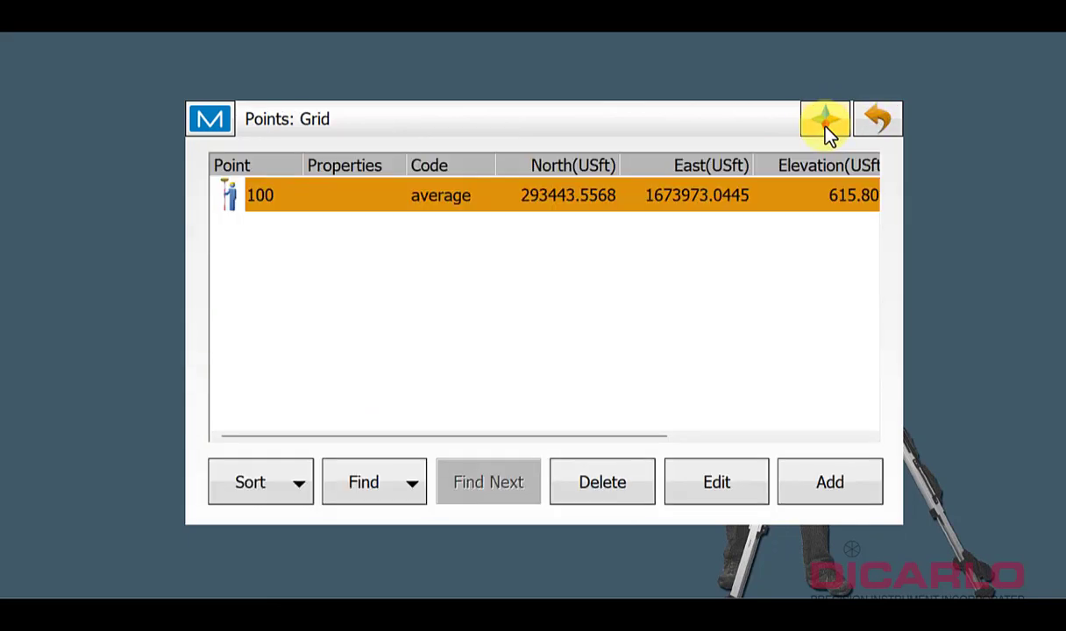
left_click(873, 121)
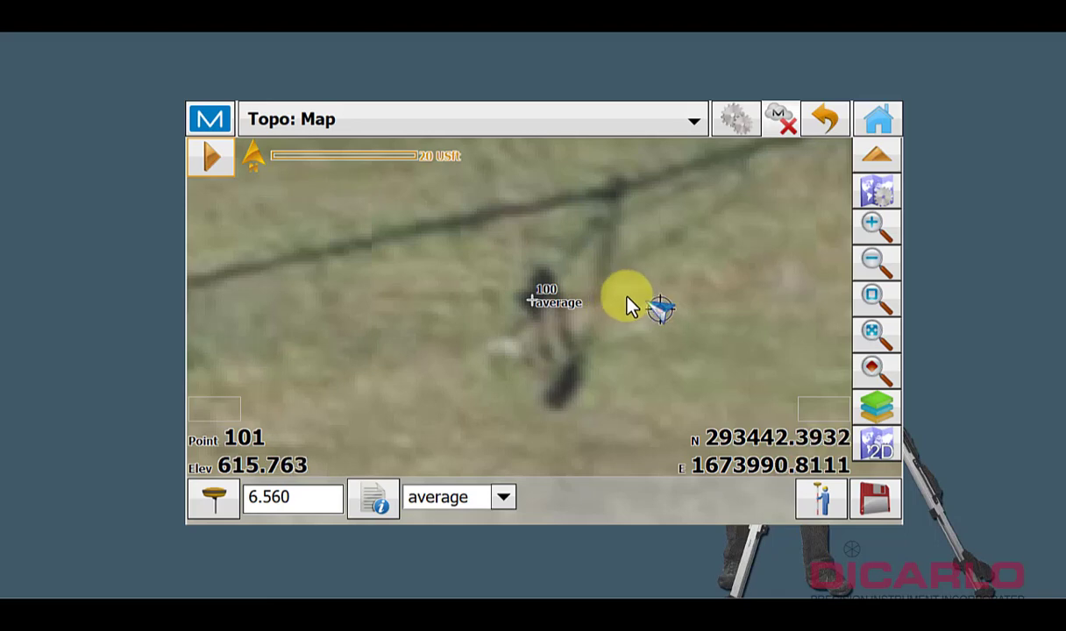
left_click(881, 270)
left_click(880, 271)
left_click(880, 270)
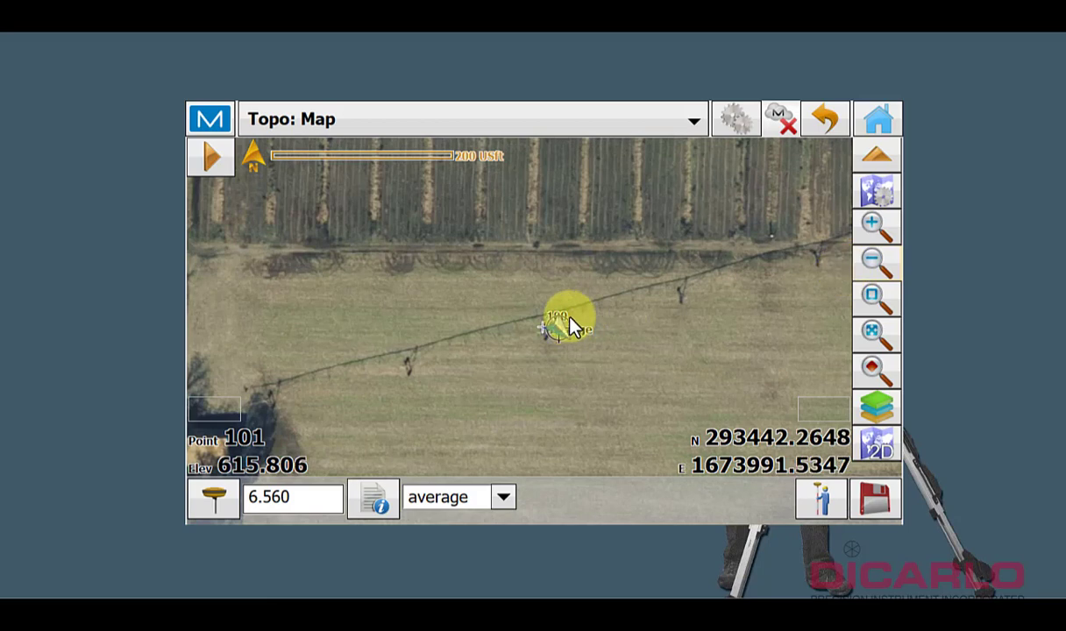